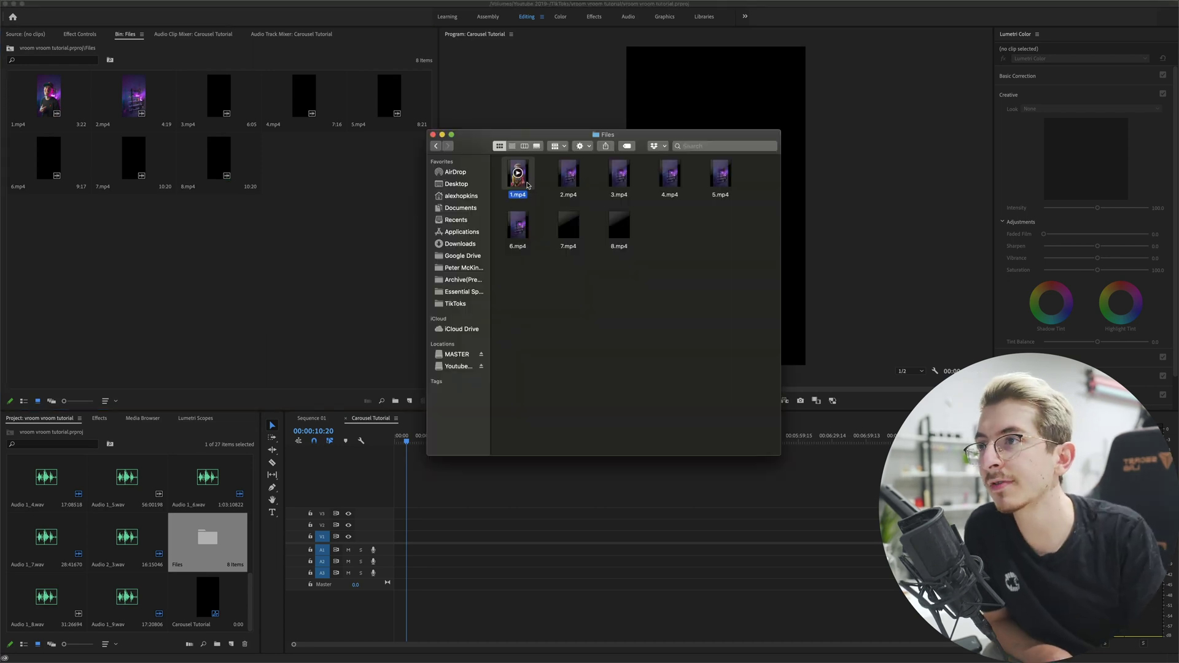
# - Check 1.mp4's Get Info dimensions (1080×1920), then return to the Premiere Files bin
pyautogui.rightClick(526, 180)
pyautogui.click(549, 225)
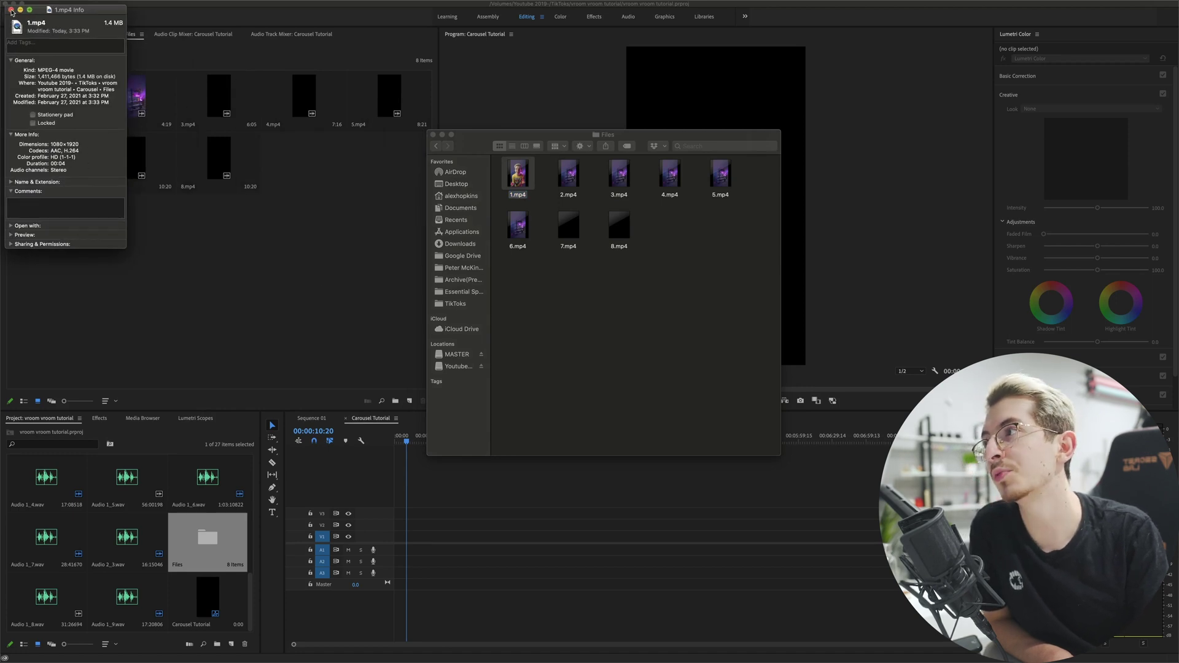
pyautogui.click(11, 11)
pyautogui.click(327, 326)
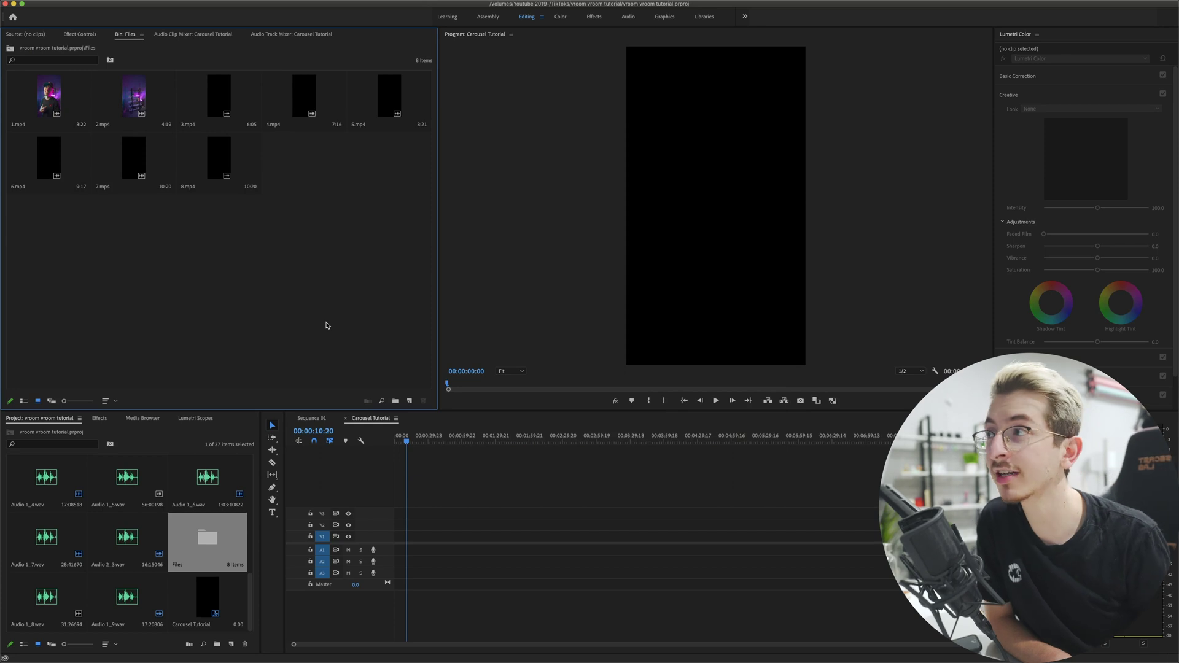
# - Select all eight clips and create Sequence 04 with an 8640×1920 frame size
pyautogui.moveTo(123, 211); pyautogui.dragTo(29, 193)
pyautogui.press('super+a')
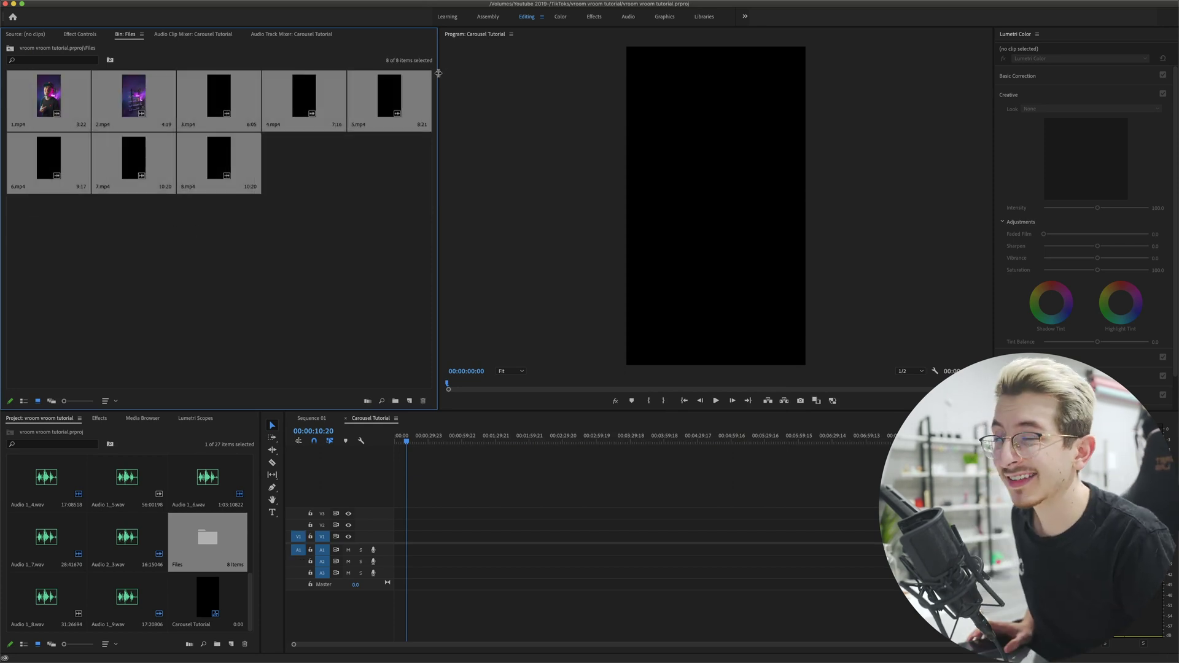
pyautogui.click(82, 6)
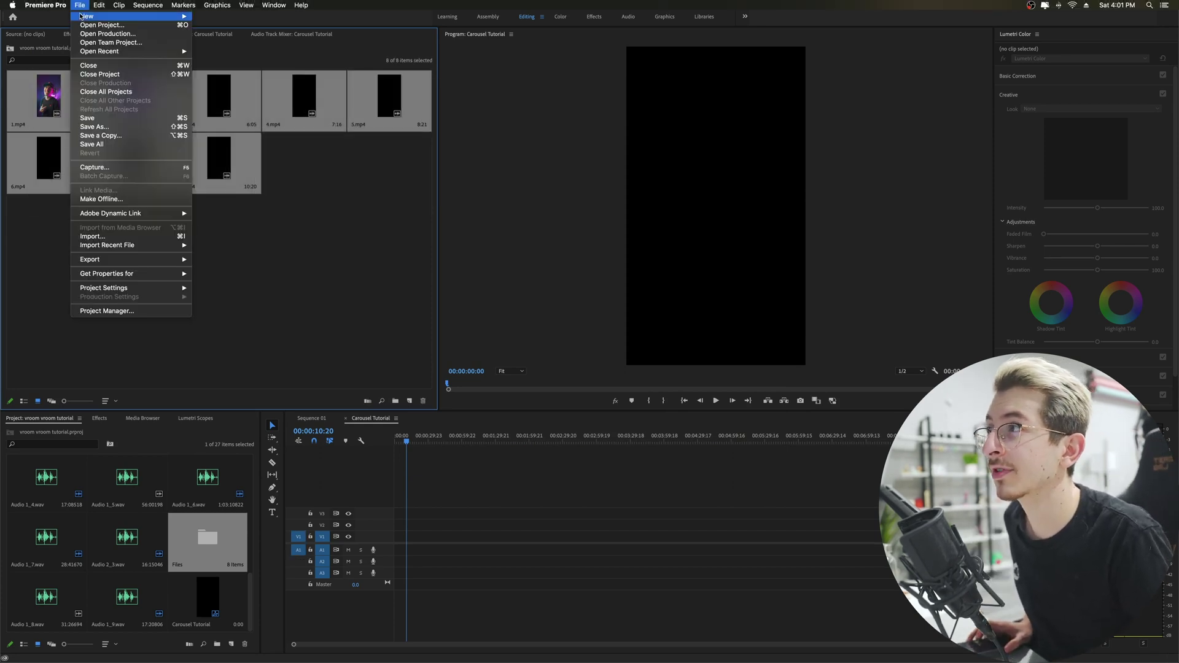
pyautogui.moveTo(123, 15)
pyautogui.click(242, 49)
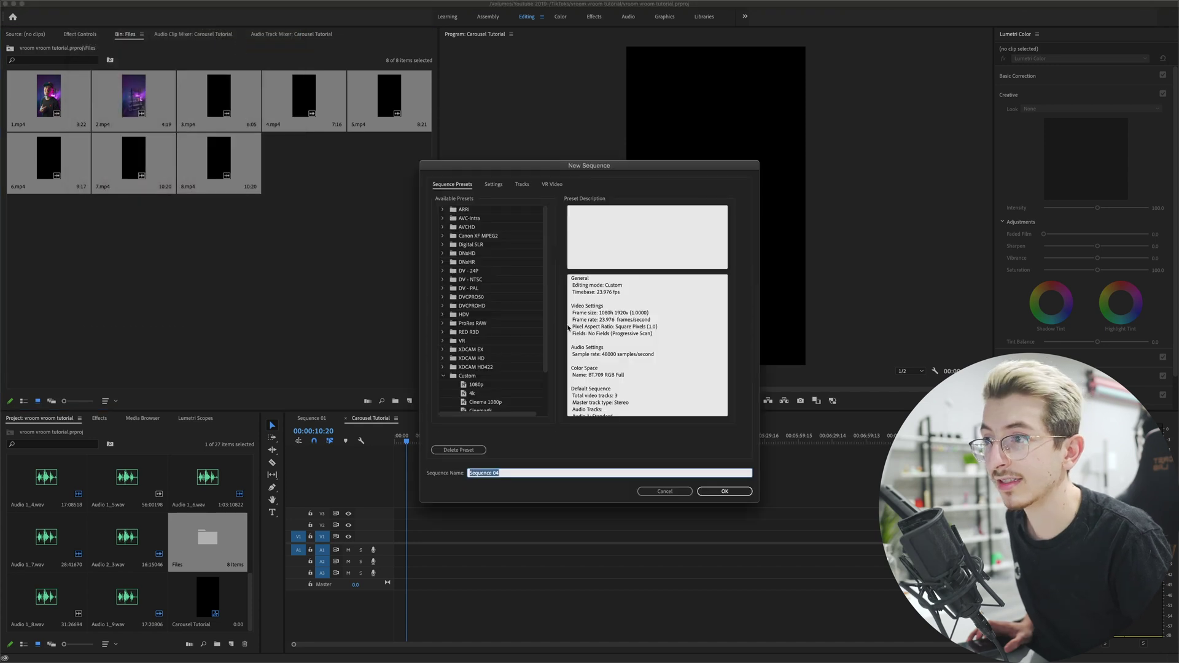
pyautogui.click(493, 184)
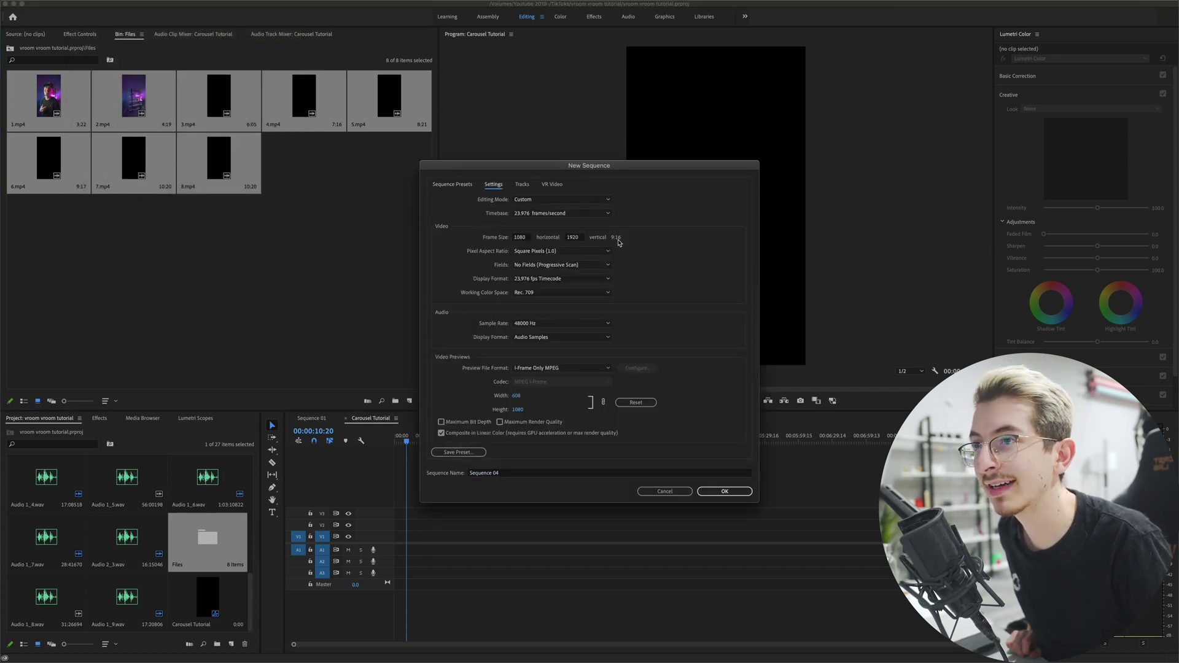
pyautogui.click(526, 240)
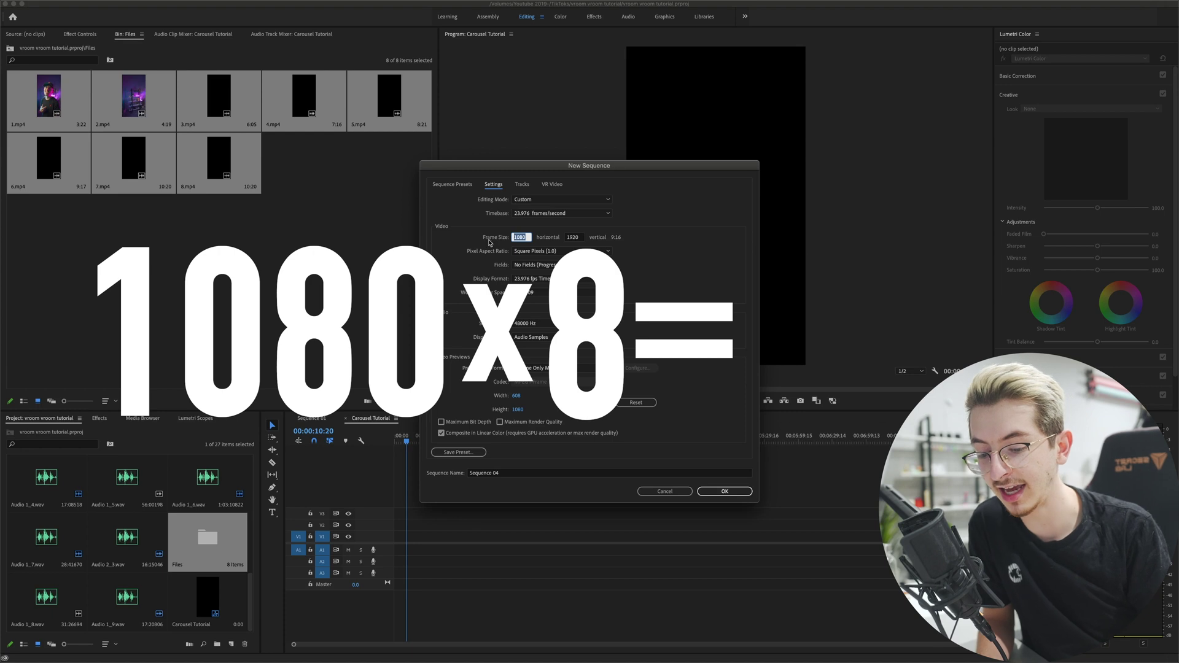
pyautogui.write('8640')
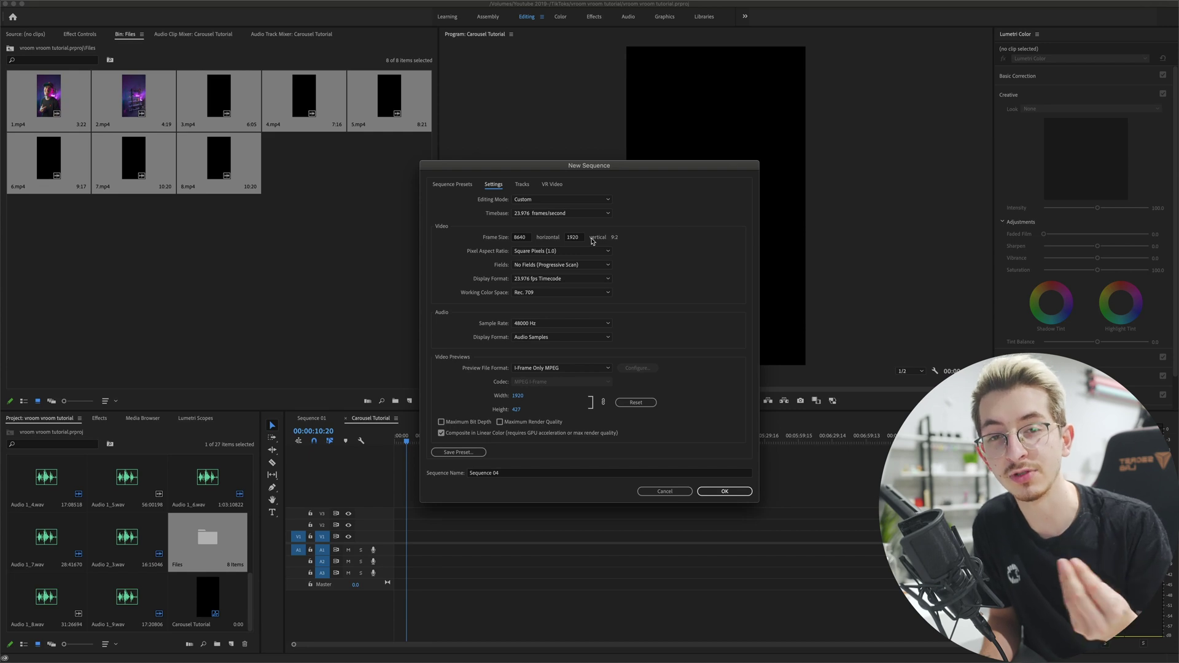
pyautogui.click(724, 491)
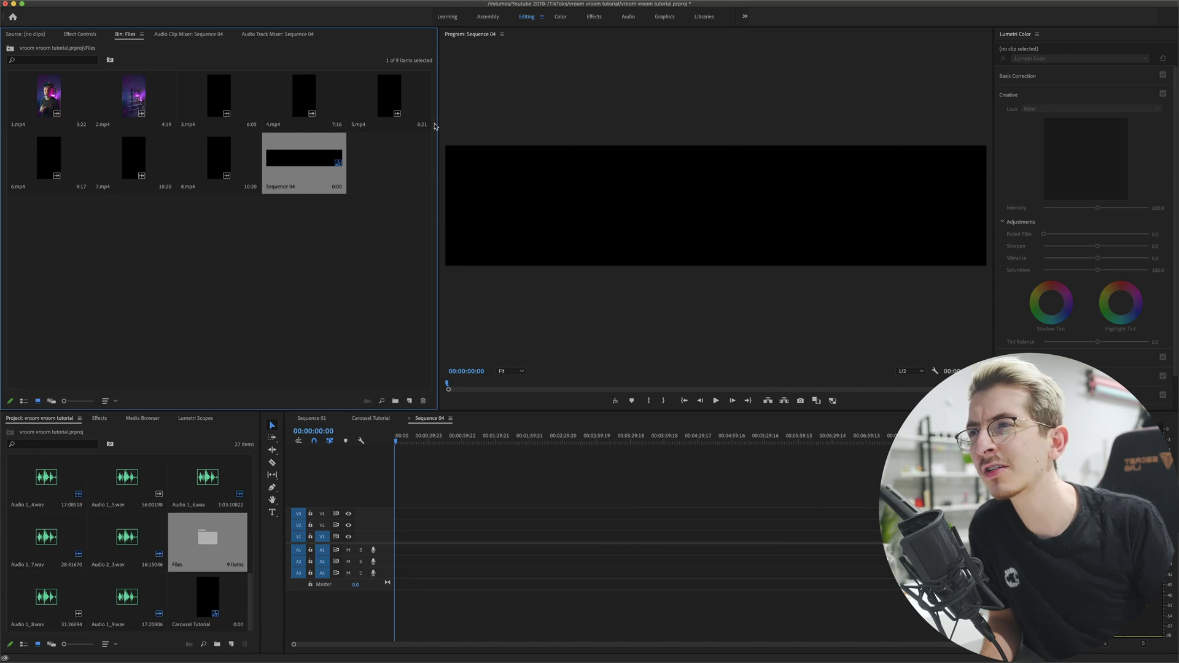
# - Drop the eight clips onto separate tracks and offset each clip's Position X into a side-by-side strip
pyautogui.moveTo(666, 425); pyautogui.dragTo(666, 427)
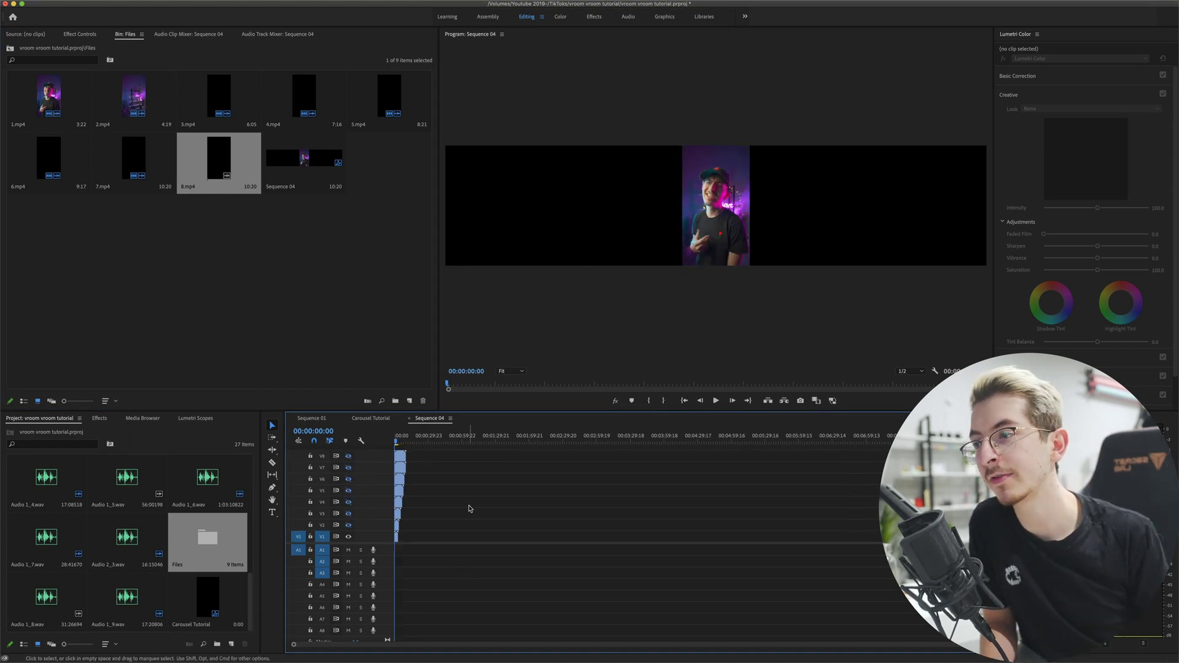
pyautogui.click(396, 536)
pyautogui.click(80, 34)
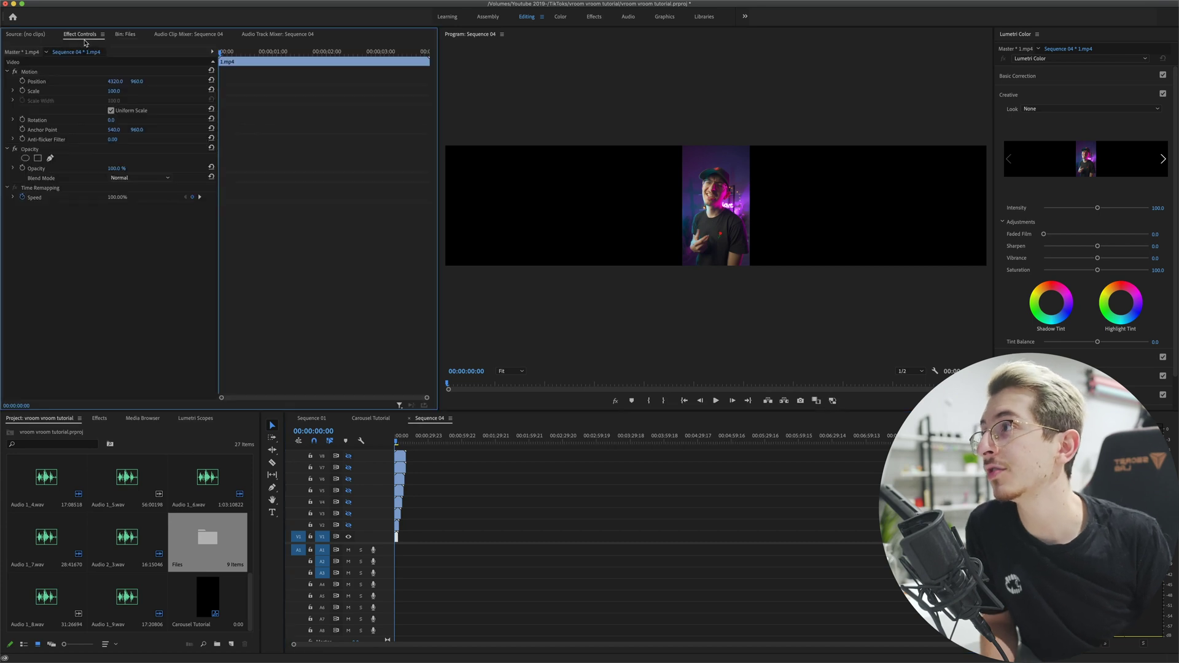
pyautogui.moveTo(115, 85); pyautogui.dragTo(93, 85)
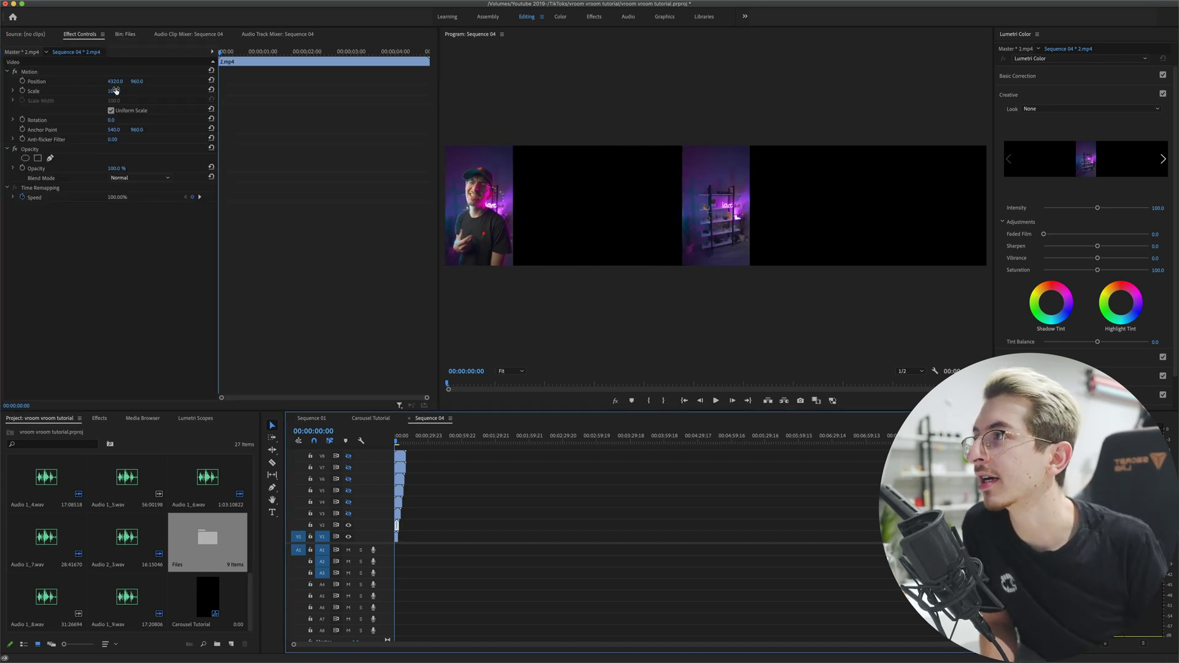
pyautogui.moveTo(114, 86); pyautogui.dragTo(97, 86)
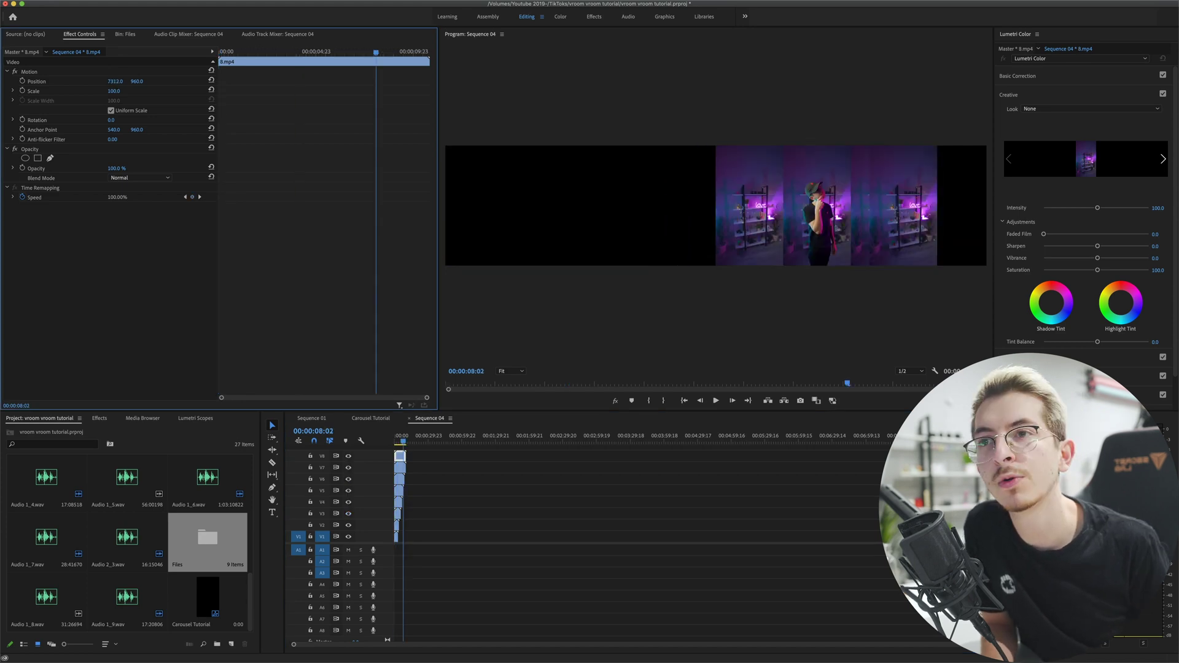
pyautogui.moveTo(116, 81); pyautogui.dragTo(103, 81)
pyautogui.click(452, 528)
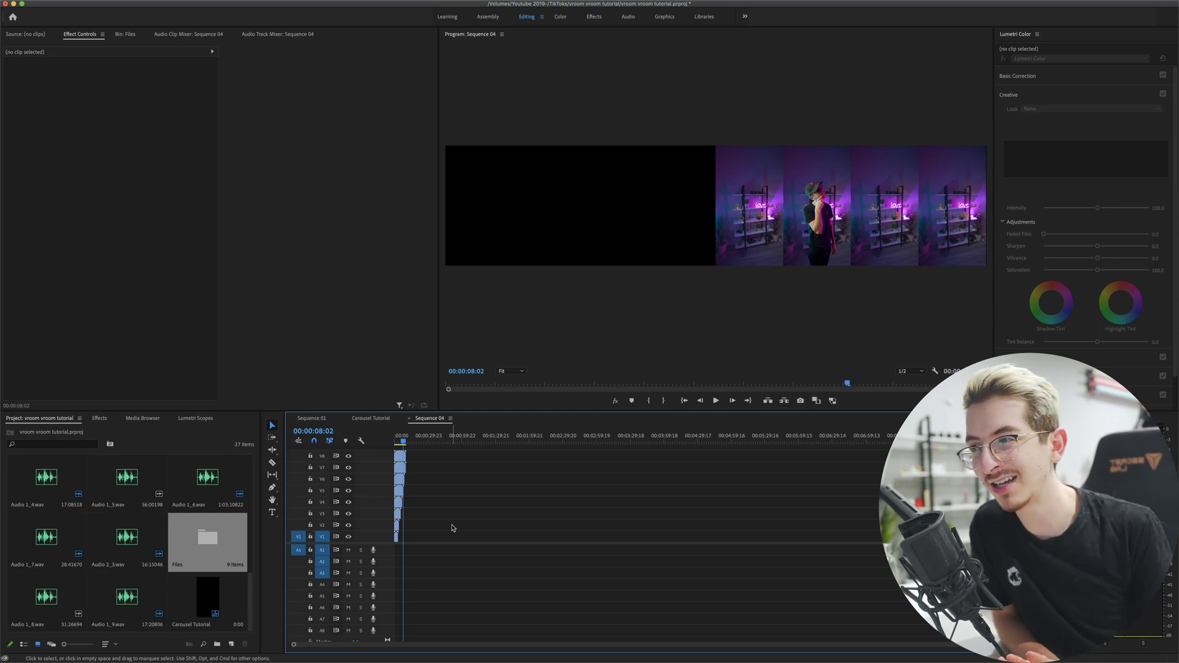
# - Render previews of Sequence 04, play the strip through, and return to its start
pyautogui.press('Return')
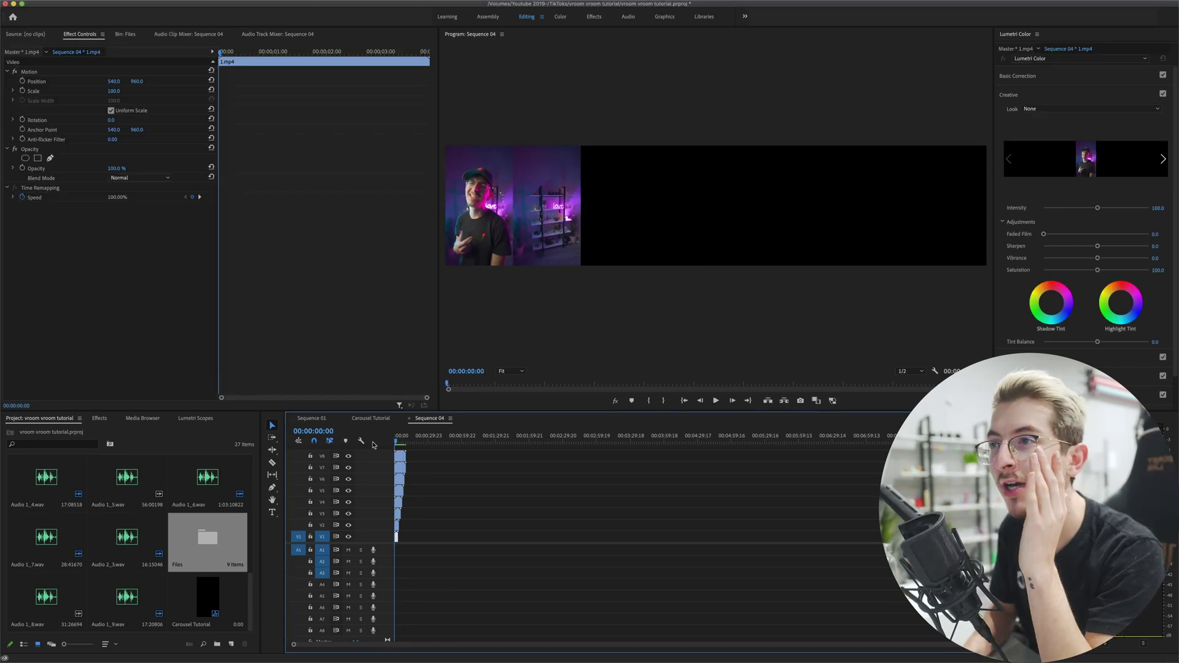
pyautogui.press('space')
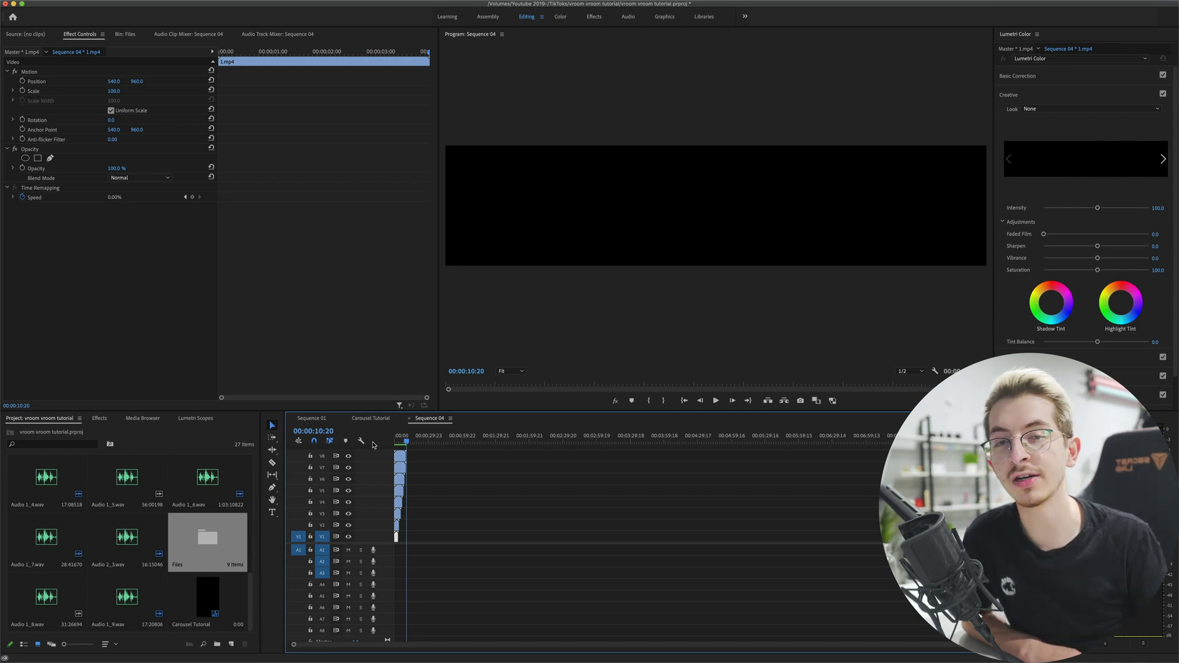
pyautogui.click(395, 442)
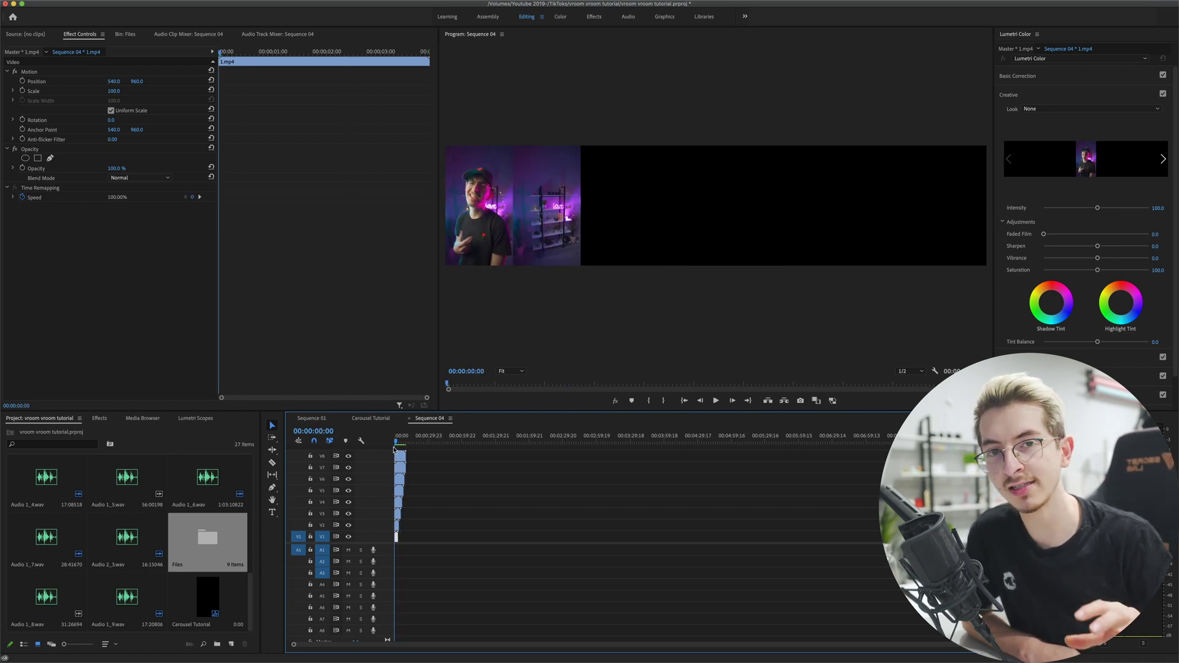
pyautogui.click(499, 582)
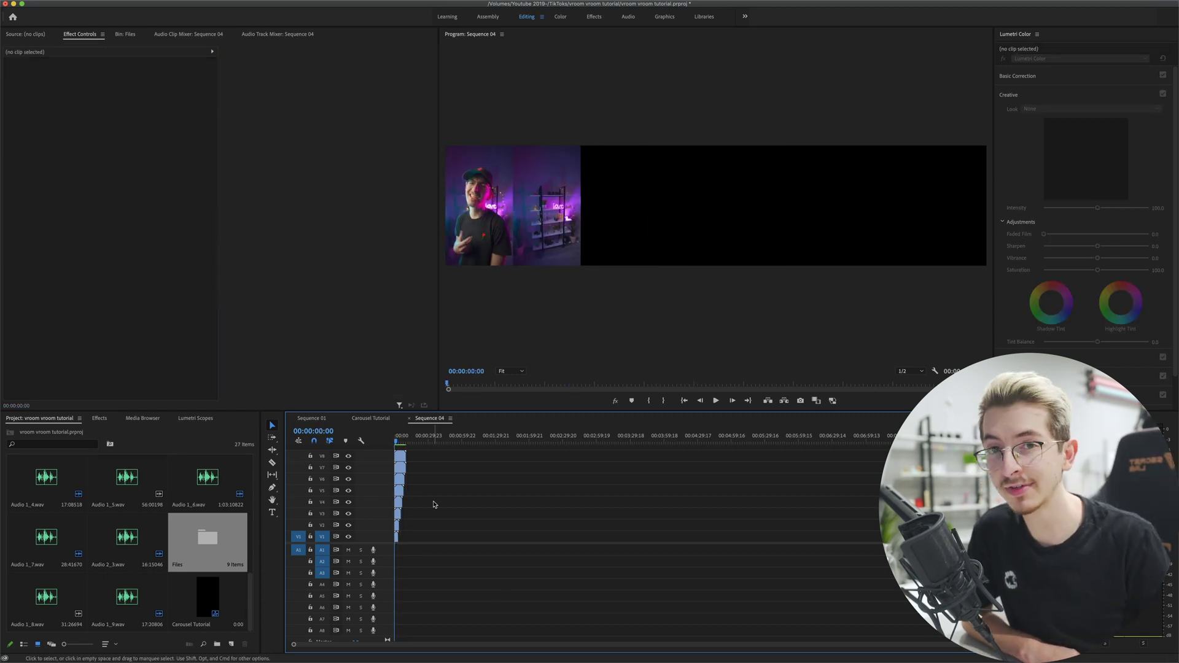
# - Nest all eight stacked clips into one sequence named Long Boi
pyautogui.moveTo(418, 457); pyautogui.dragTo(391, 561)
pyautogui.rightClick(398, 502)
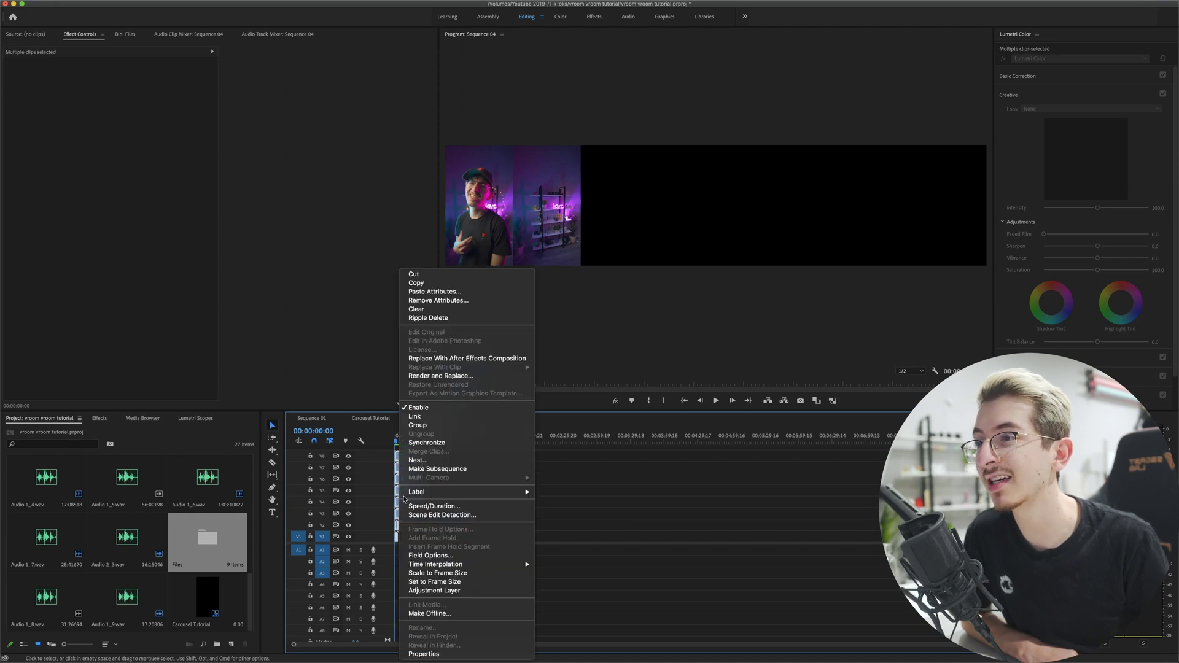
pyautogui.click(417, 460)
pyautogui.press('Return')
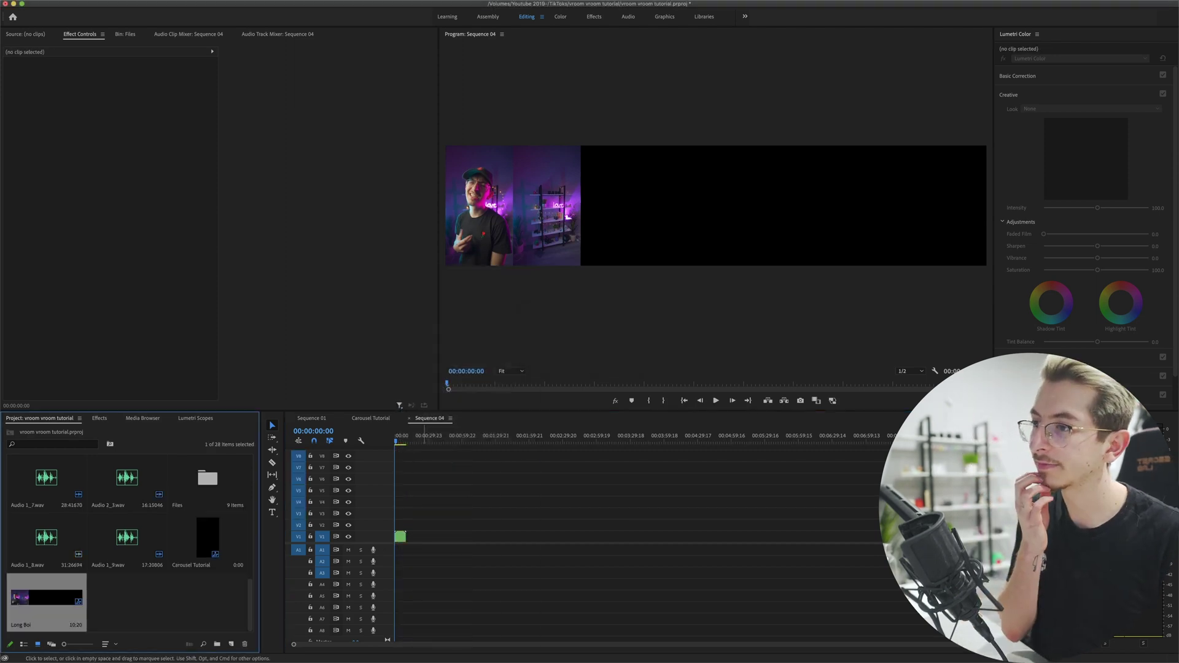
# - Bring Sequence 04 from the Files bin toward the Carousel Tutorial sequence and switch to it
pyautogui.click(365, 420)
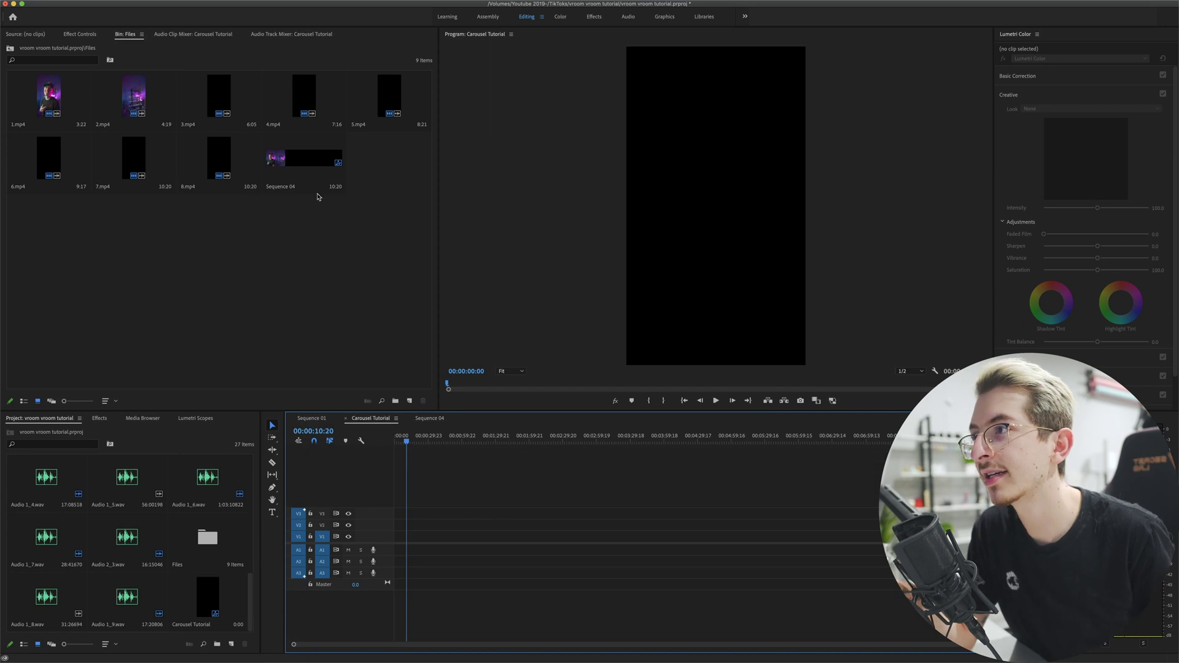
pyautogui.moveTo(313, 172); pyautogui.dragTo(406, 544)
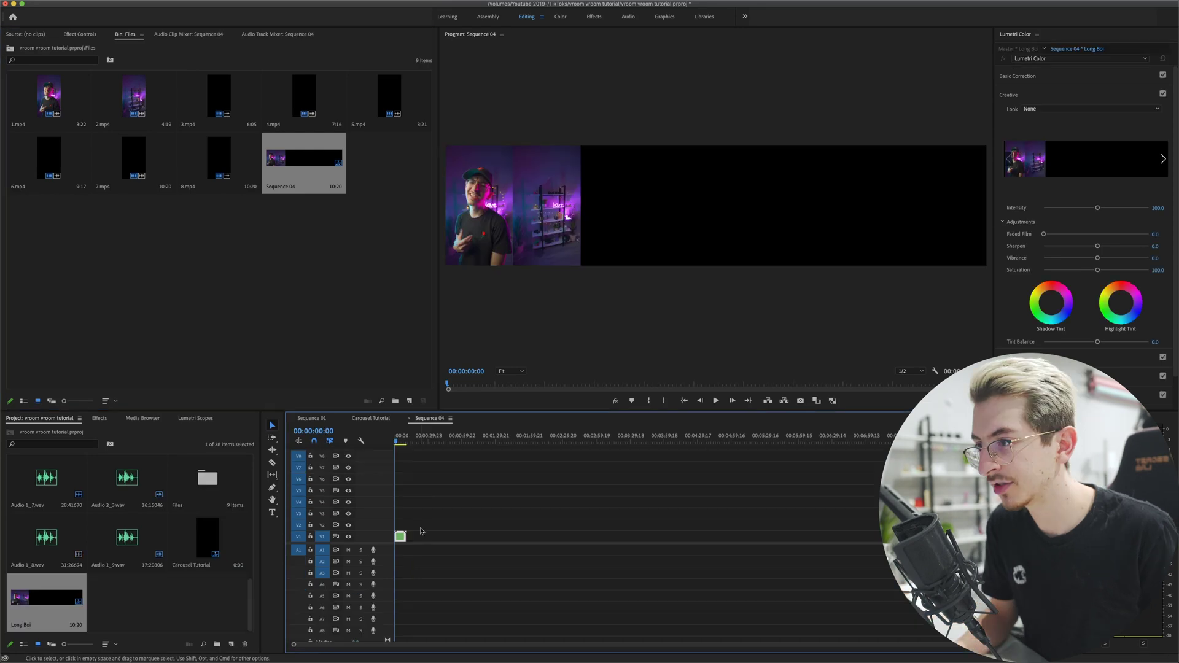
pyautogui.click(372, 418)
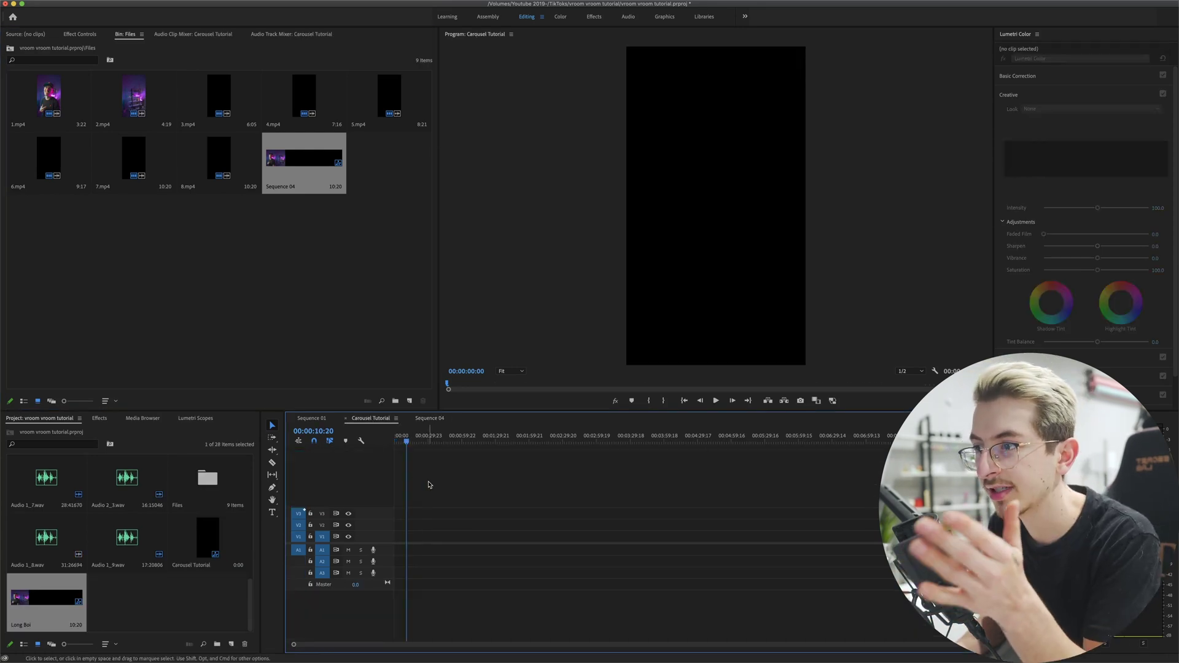
# - Overwrite Long Boi onto V1 of Carousel Tutorial and scrub through it to preview
pyautogui.press('.')
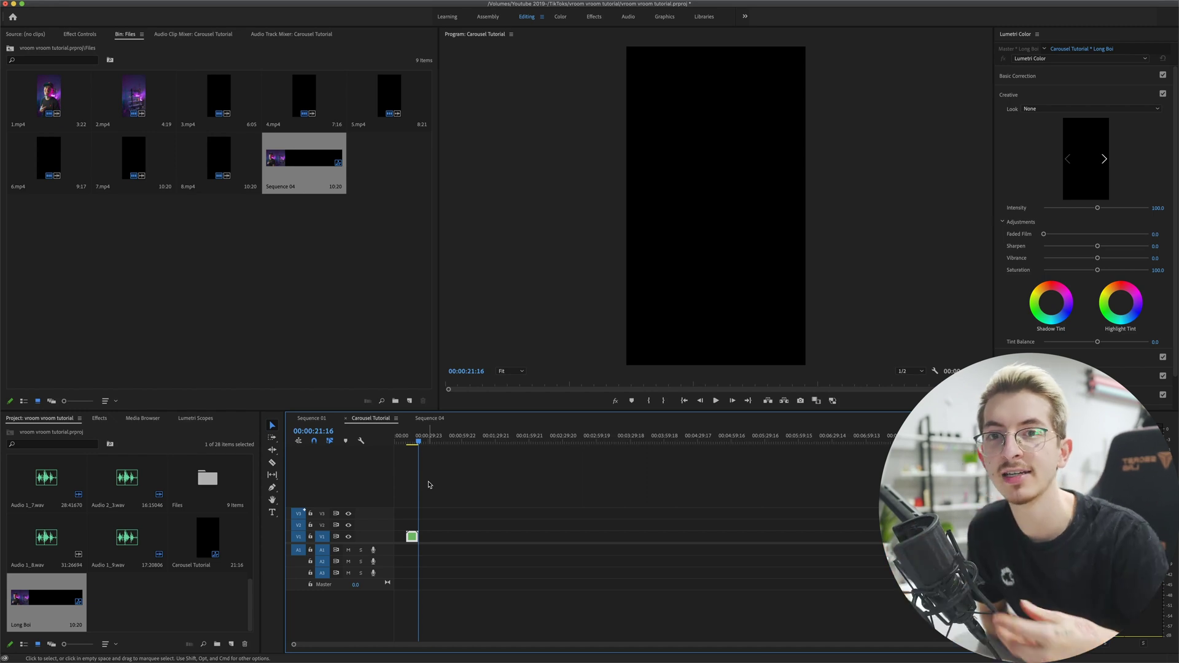
pyautogui.click(407, 443)
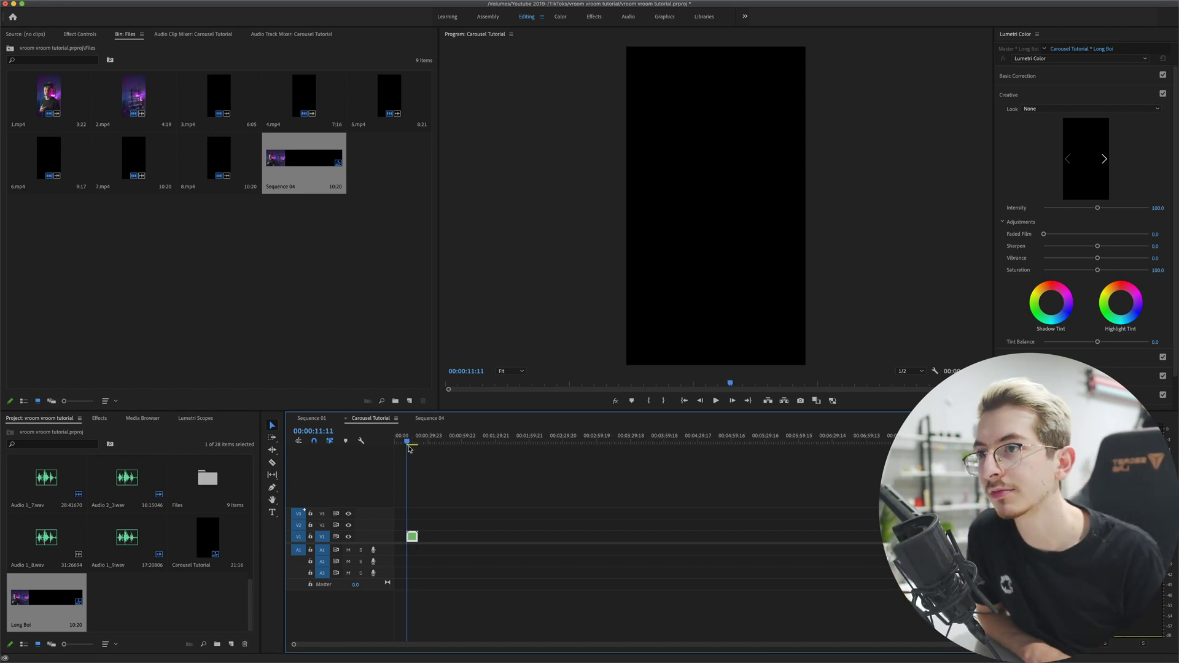
pyautogui.moveTo(409, 449); pyautogui.dragTo(409, 444)
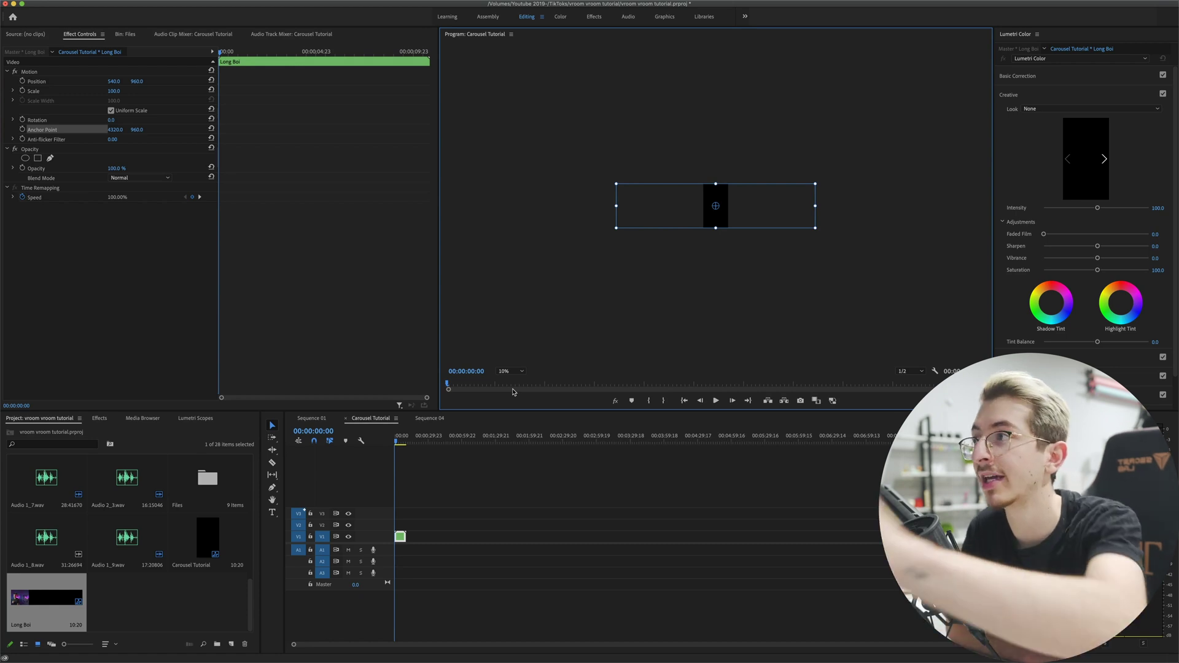
pyautogui.click(116, 130)
# - Set Long Boi's Anchor Point X to 0 and fit the Program monitor to the frame
pyautogui.write('0')
pyautogui.press('Return')
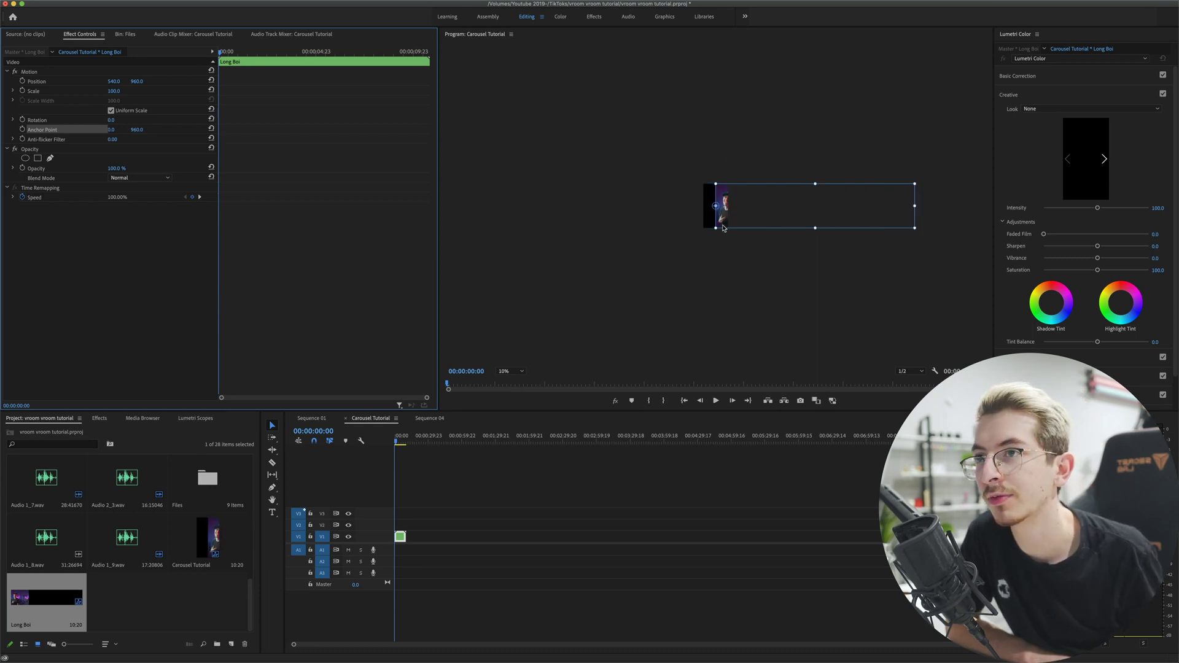
pyautogui.click(511, 372)
pyautogui.click(505, 381)
# - Set Position X to 0 so the first panel fills the frame, then test-scrub it
pyautogui.click(117, 81)
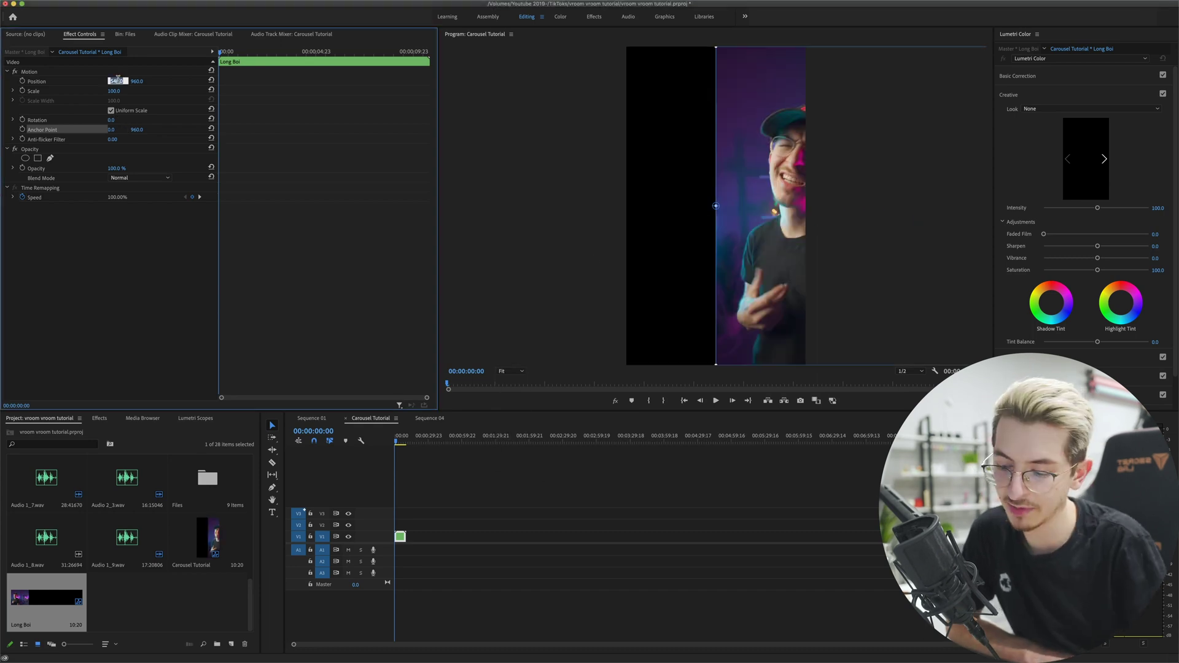
pyautogui.write('0')
pyautogui.press('Return')
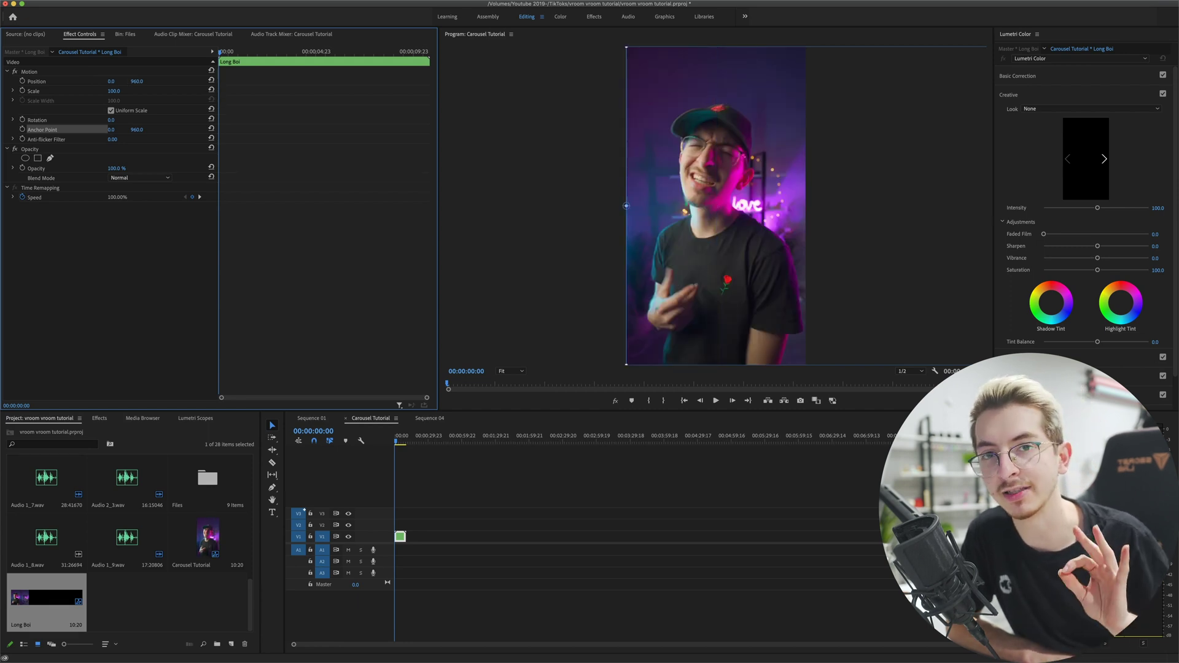
pyautogui.click(401, 537)
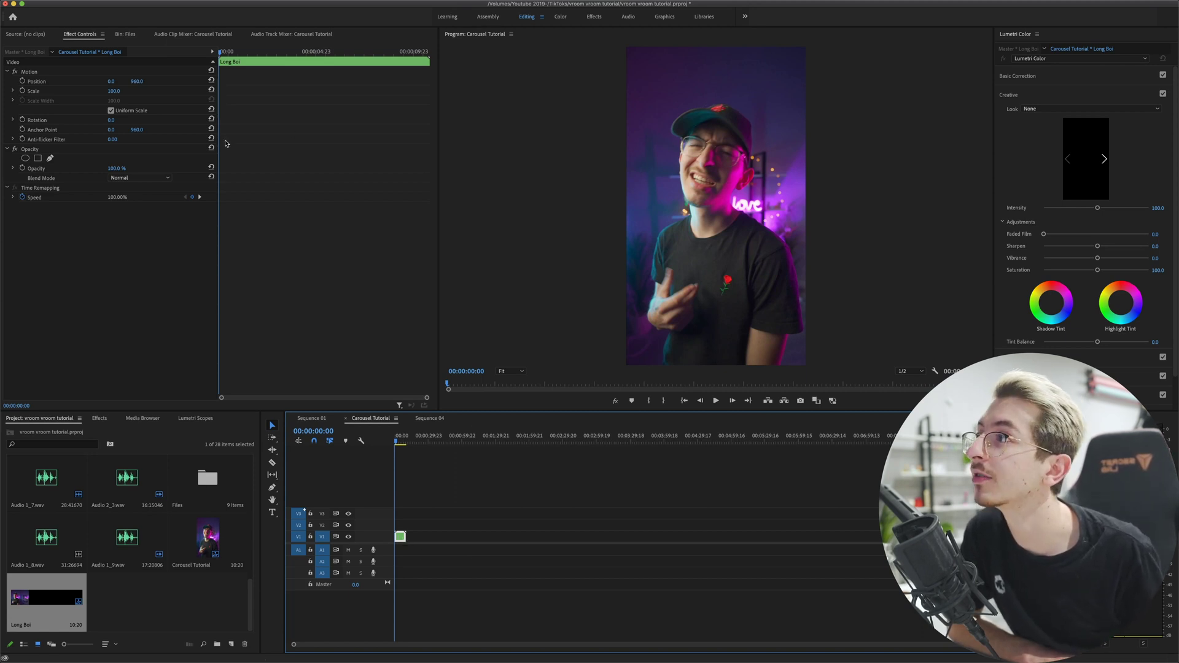
pyautogui.moveTo(121, 83)
pyautogui.mouseDown()
pyautogui.moveTo(37, 83)
pyautogui.moveTo(145, 83)
pyautogui.moveTo(121, 84)
pyautogui.mouseUp()
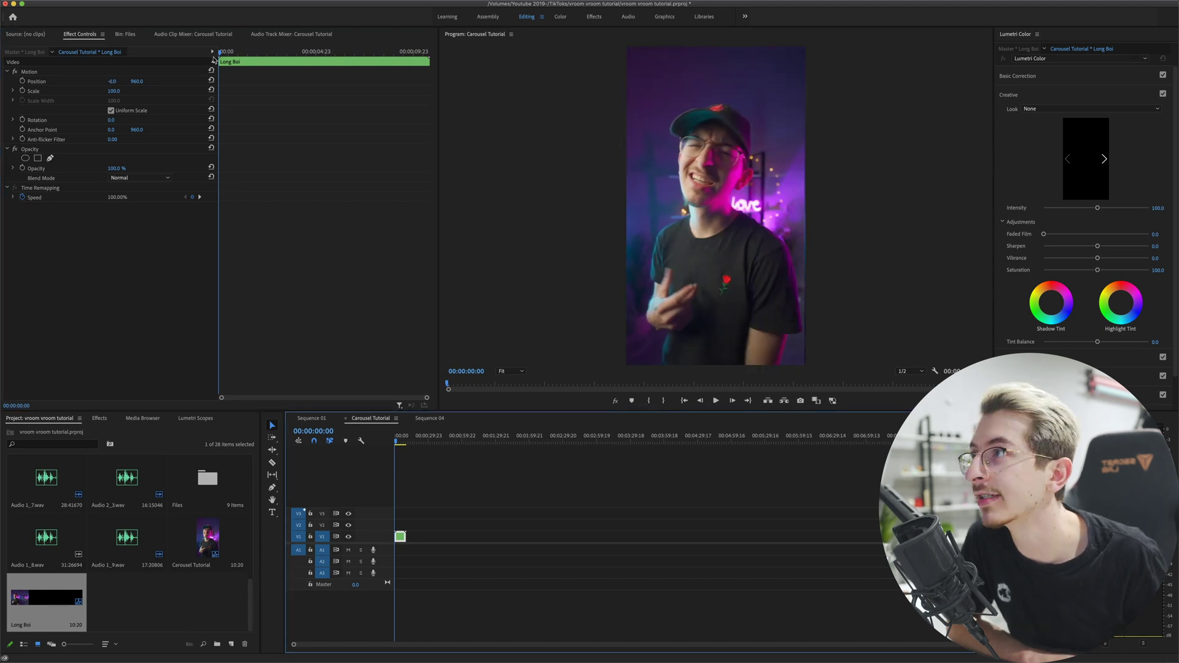
# - Keyframe Position from 00:00:02:19 to 00:00:09:23, sliding the strip left to the last clip
pyautogui.press('space')
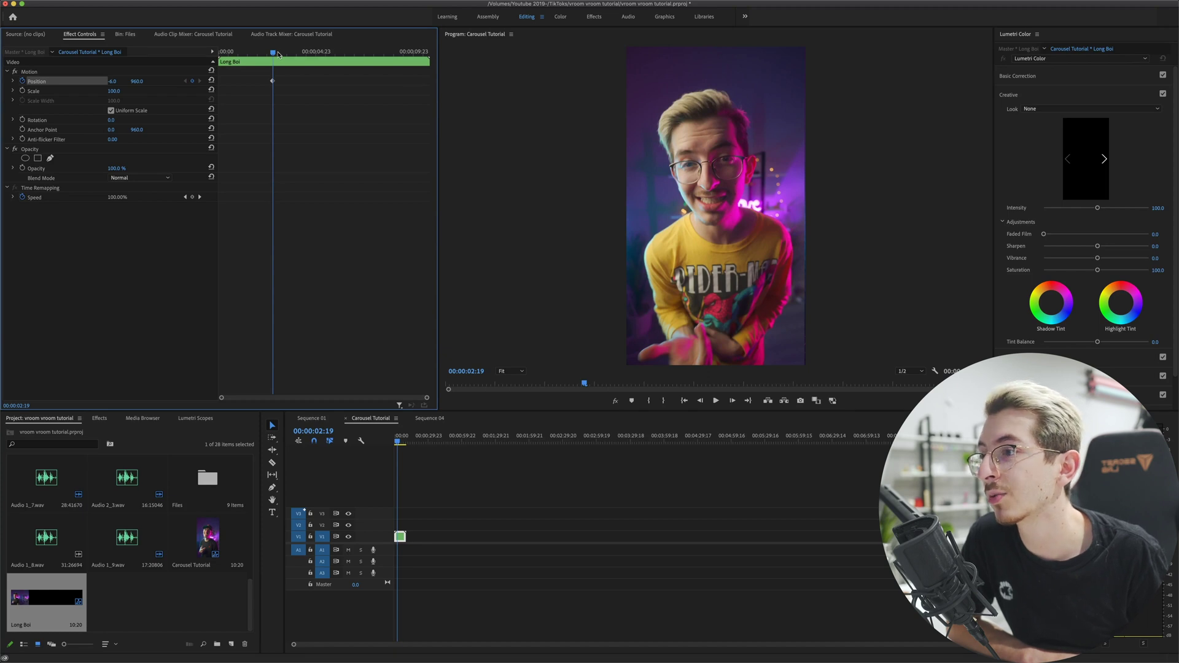
pyautogui.moveTo(278, 54); pyautogui.dragTo(412, 53)
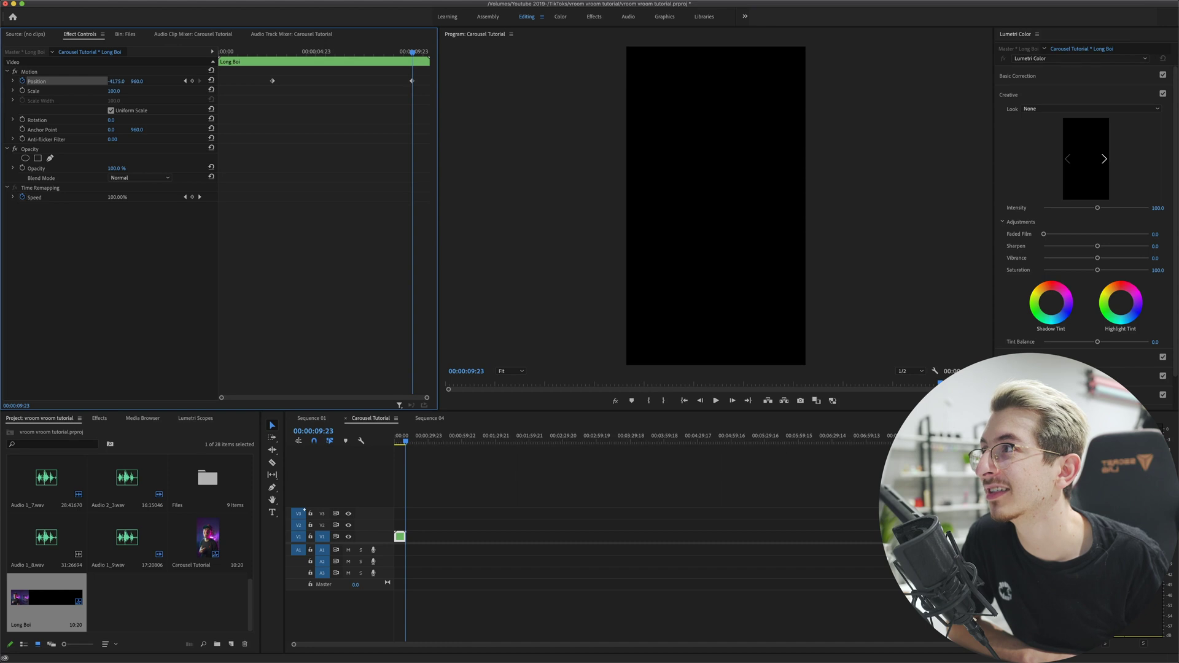
pyautogui.moveTo(116, 81); pyautogui.dragTo(98, 81)
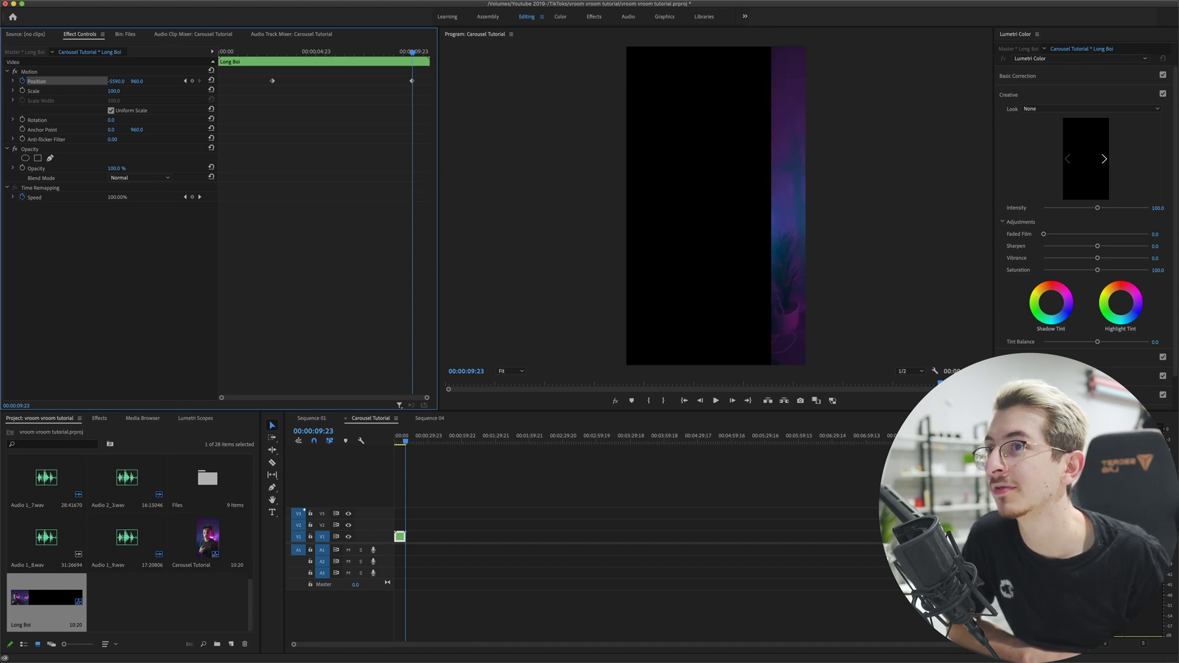
# - Play back the sliding animation, then return the playhead to the sequence start
pyautogui.click(261, 53)
pyautogui.click(272, 52)
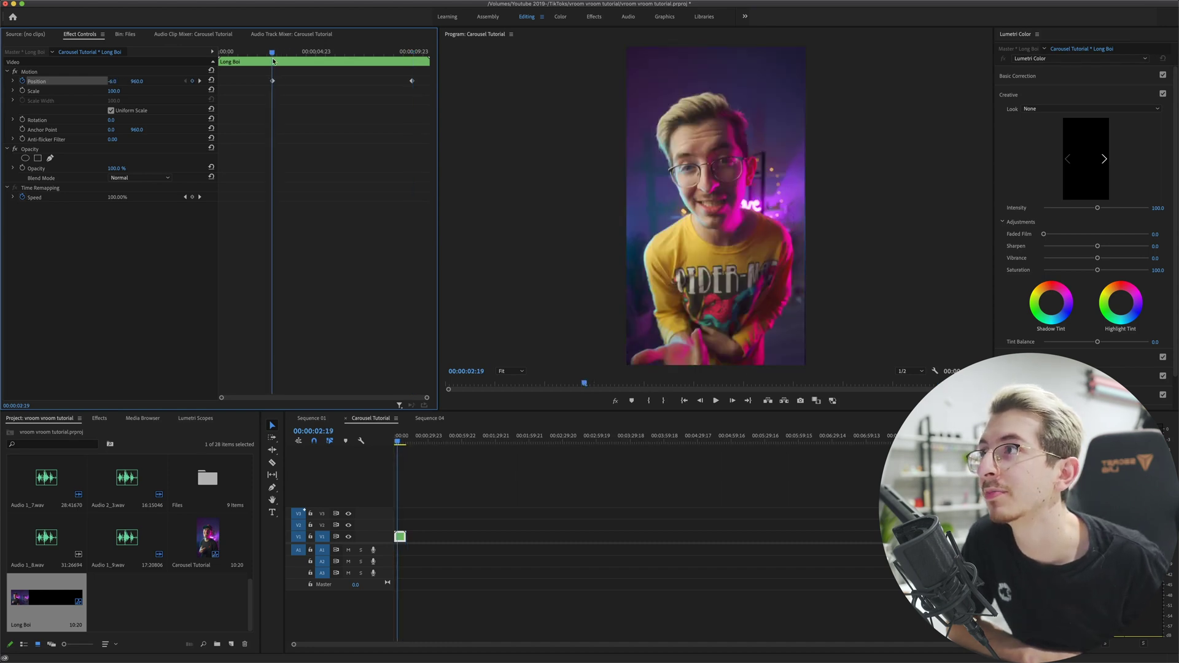
pyautogui.press('space')
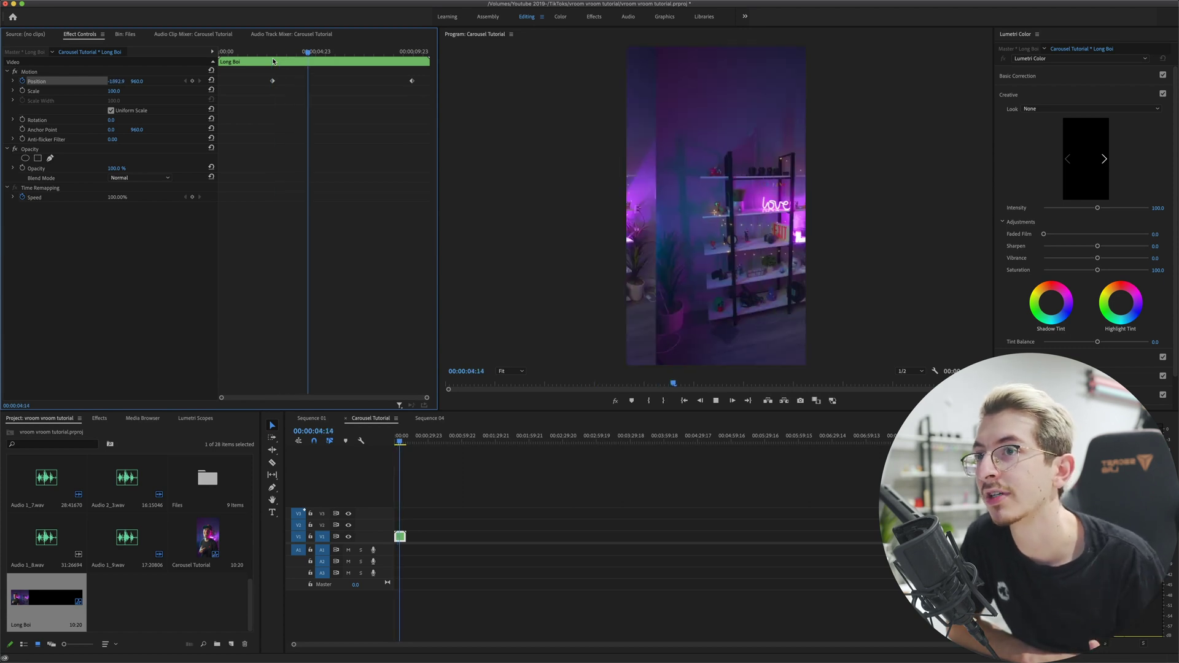
pyautogui.press('space')
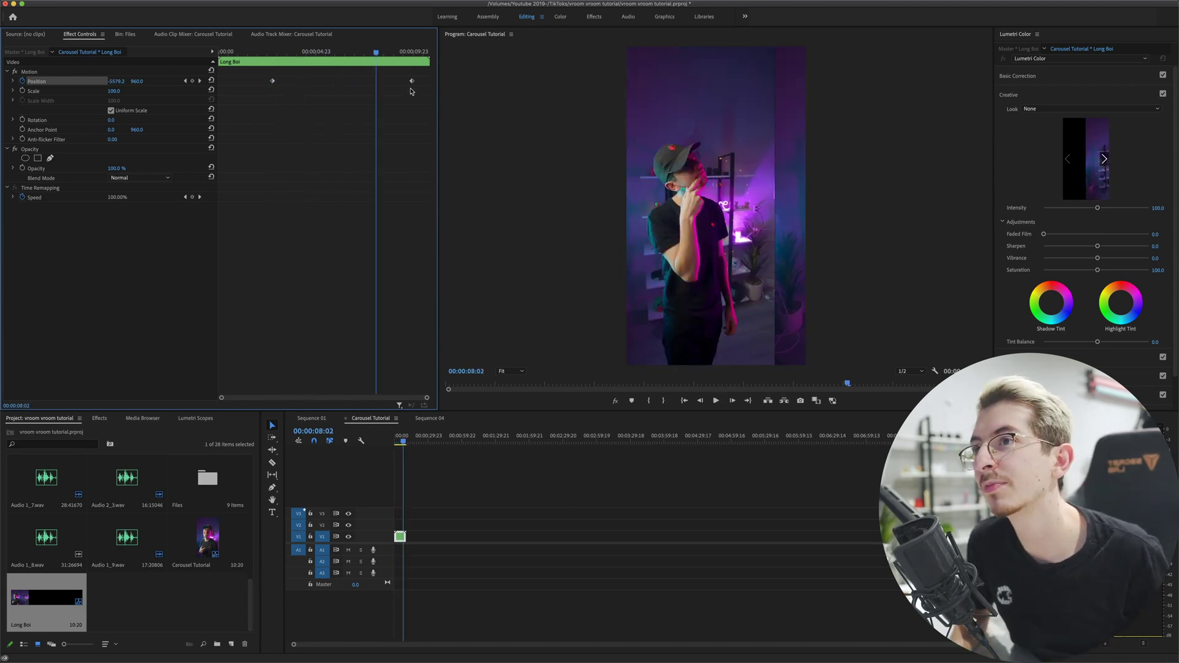
pyautogui.press('space')
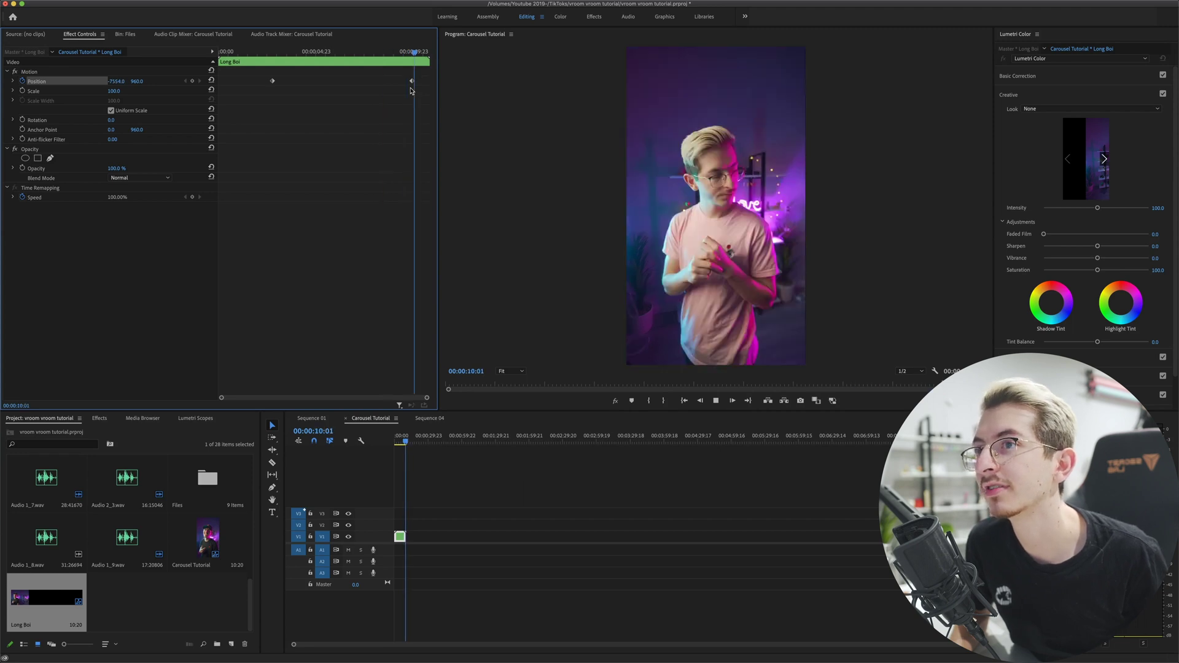
pyautogui.press('space')
pyautogui.press('Home')
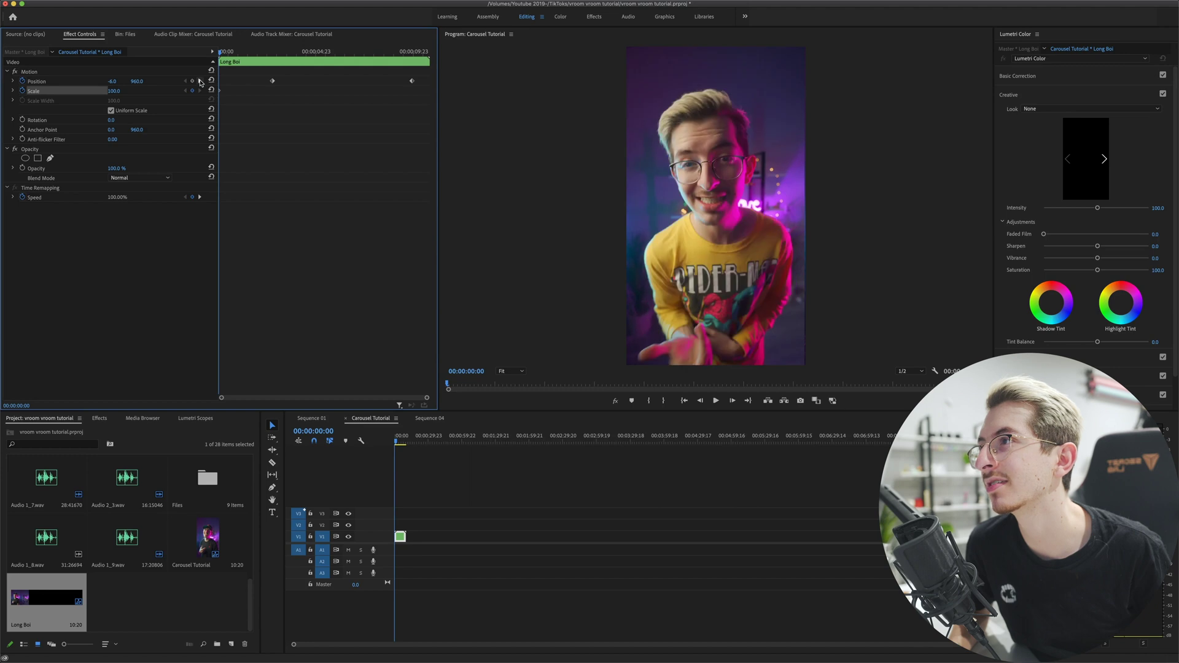
# - At the first Position keyframe, add a Scale keyframe of 55 and preview the shrunken slide
pyautogui.click(200, 81)
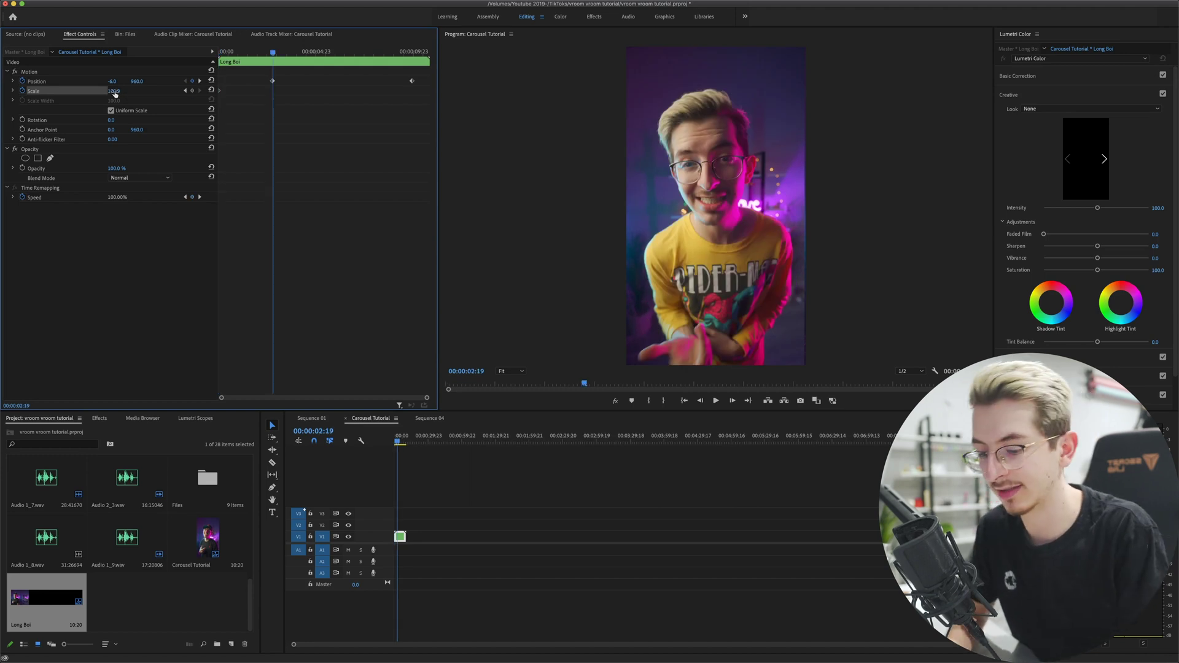
pyautogui.press('Return')
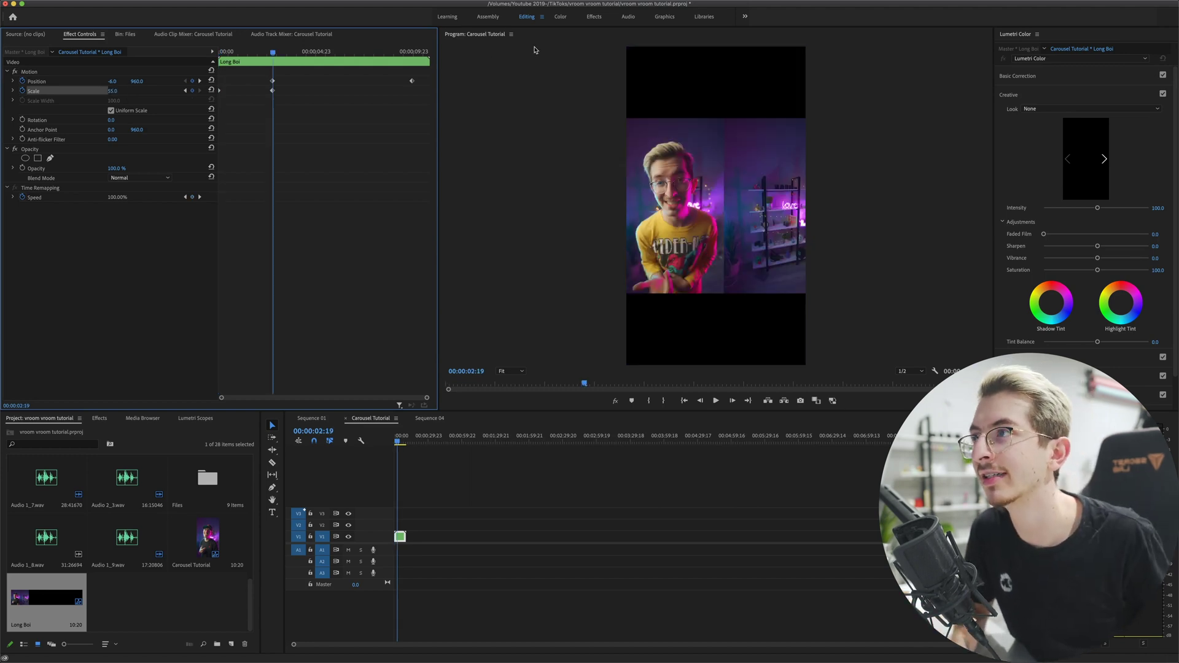
pyautogui.press('space')
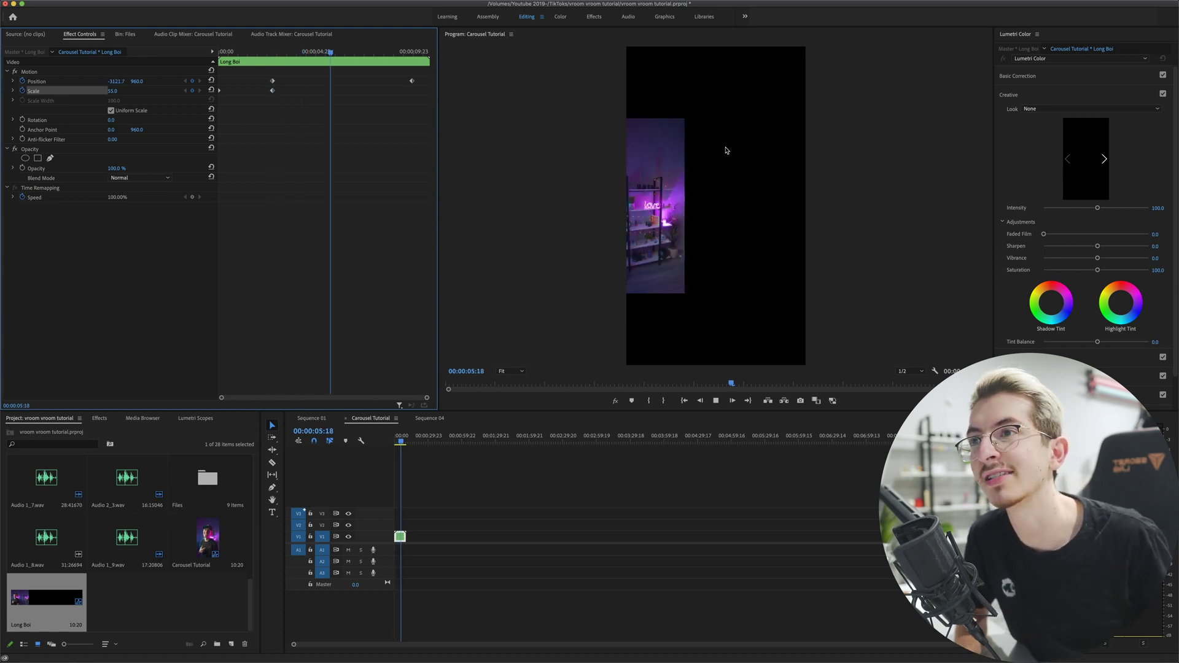
pyautogui.press('space')
pyautogui.press('space')
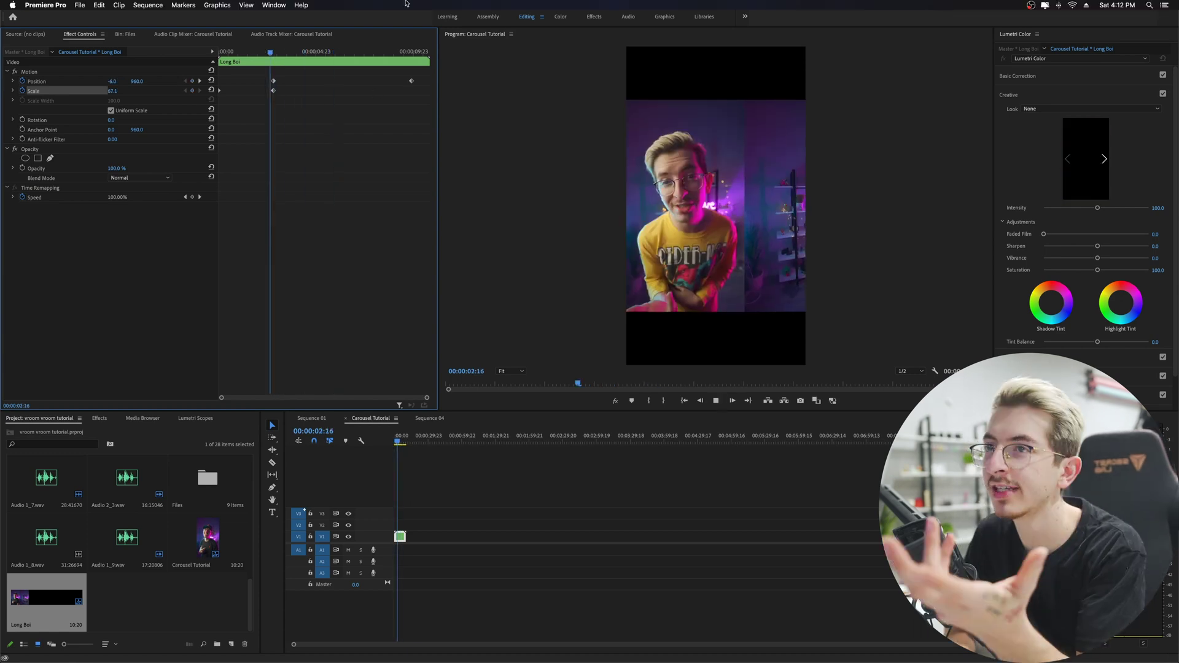